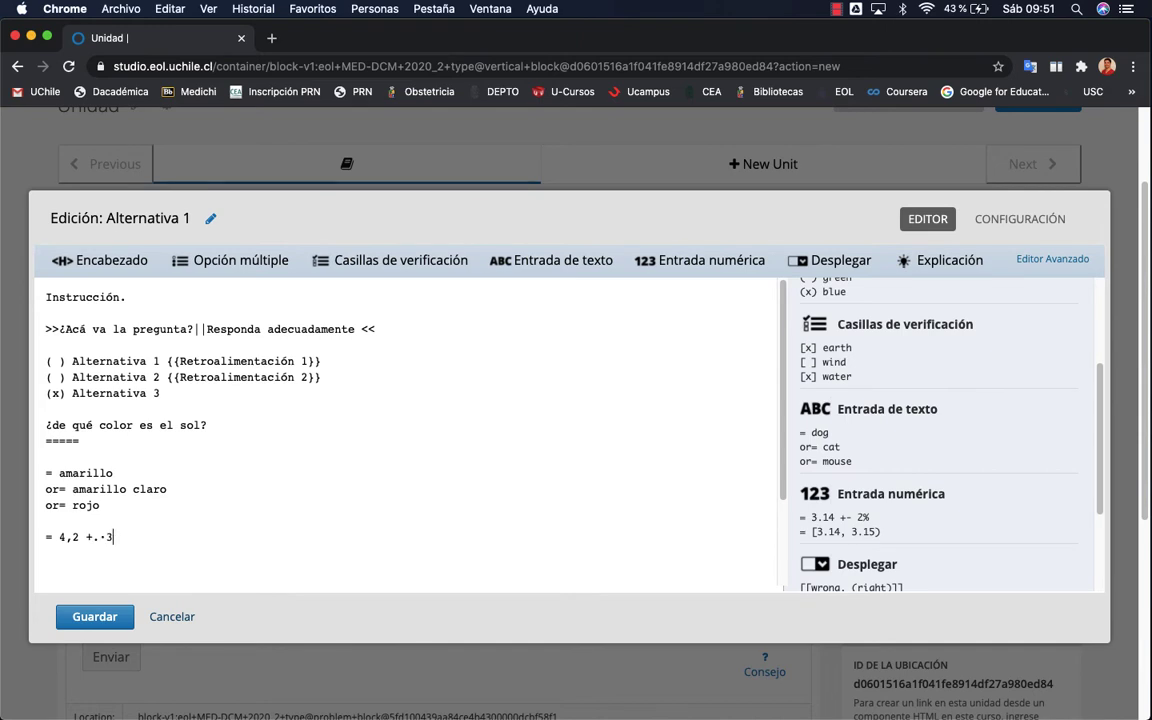
# - Correct the numerical answer line to "= 4,2 +- 3%" and start a new line below it
pyautogui.click(105, 537)
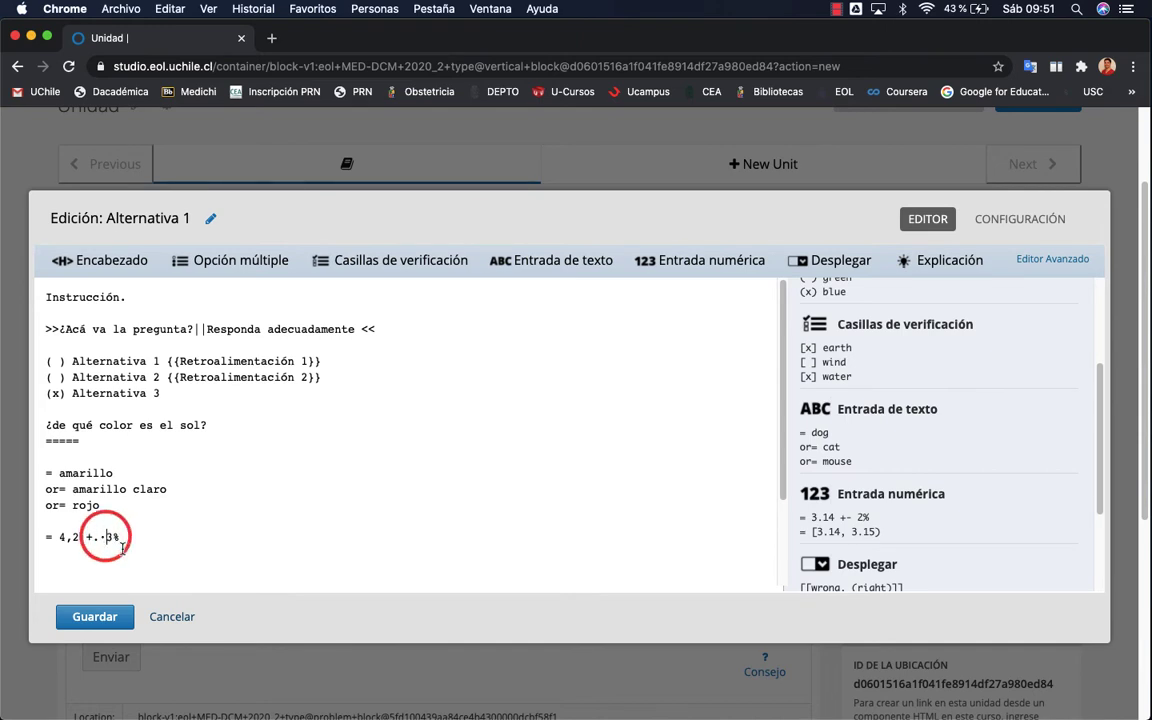
pyautogui.press('BackSpace')
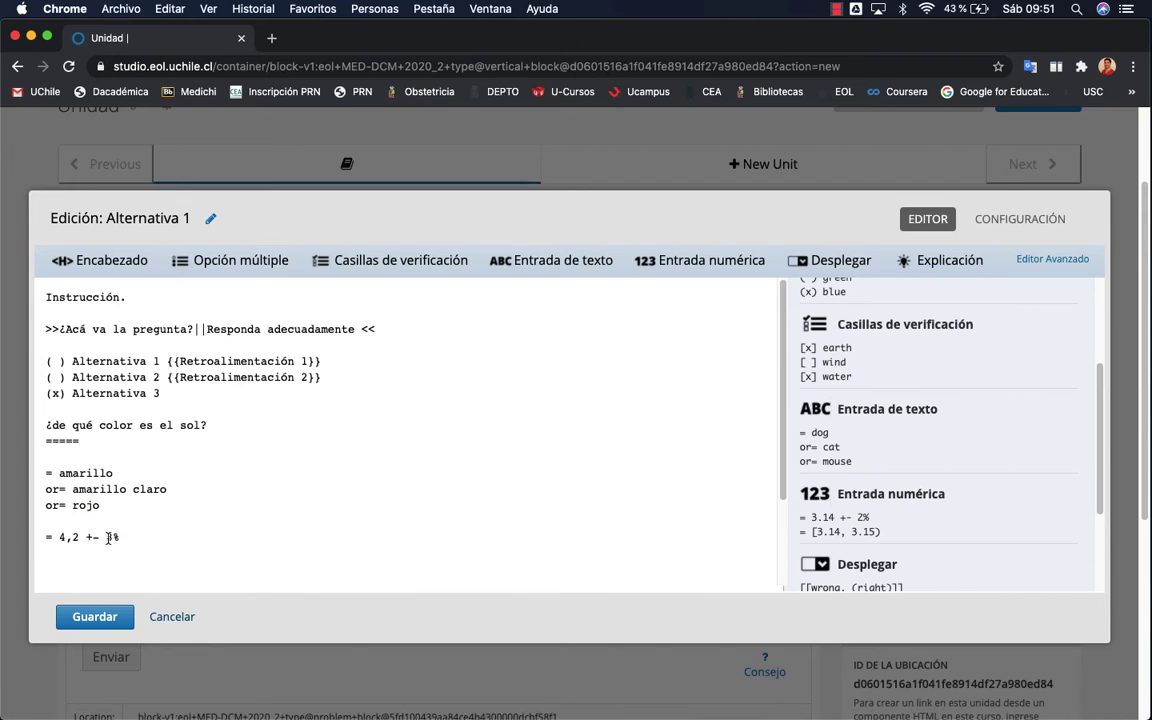
pyautogui.click(160, 540)
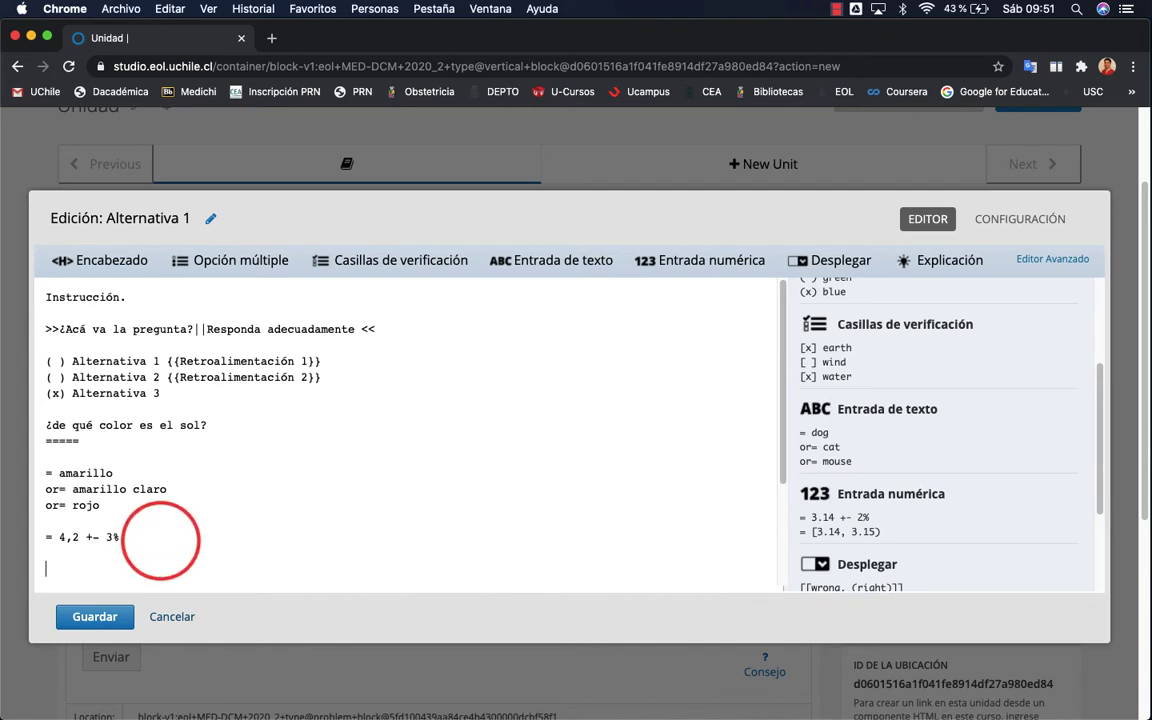
# - Insert a dropdown question below the numerical answer with the options verde, amarillo, lila and rojo
pyautogui.click(836, 260)
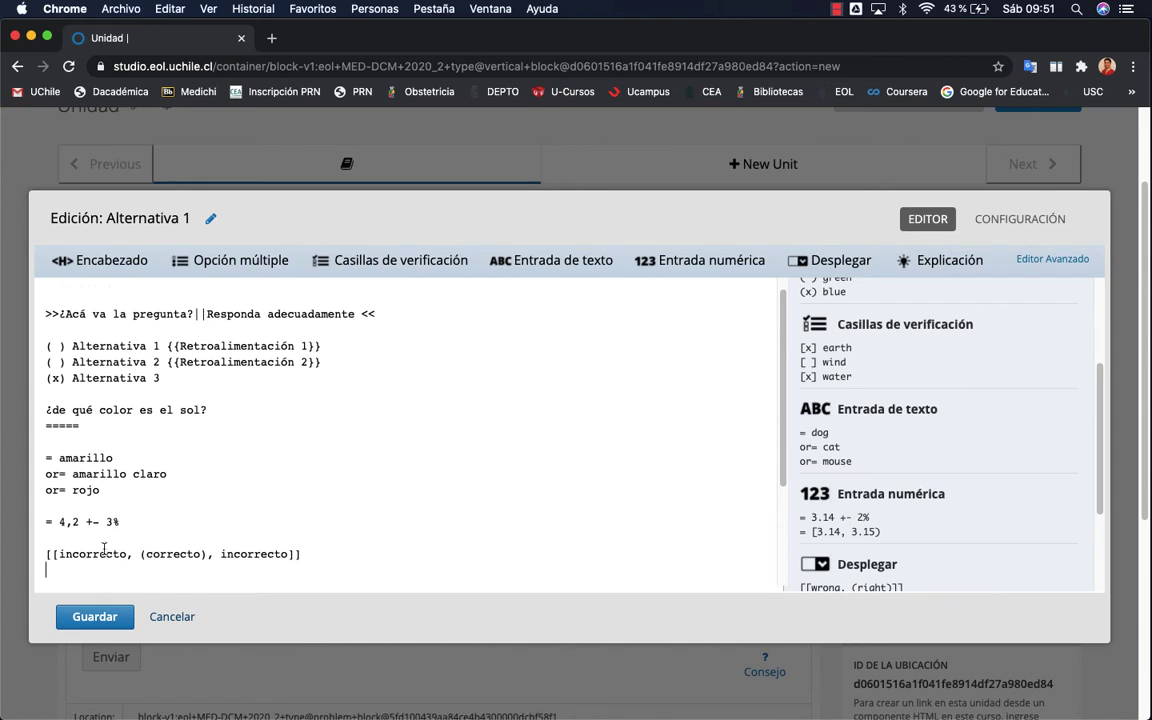
pyautogui.moveTo(60, 553); pyautogui.dragTo(124, 553)
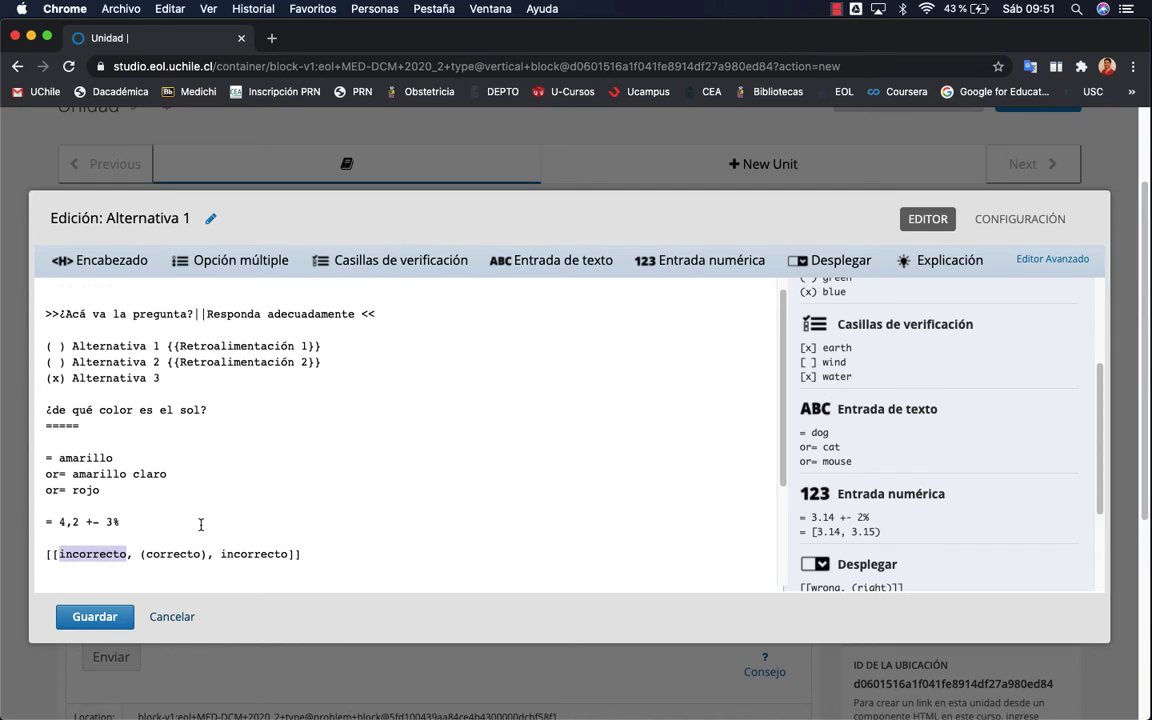
pyautogui.write('verde')
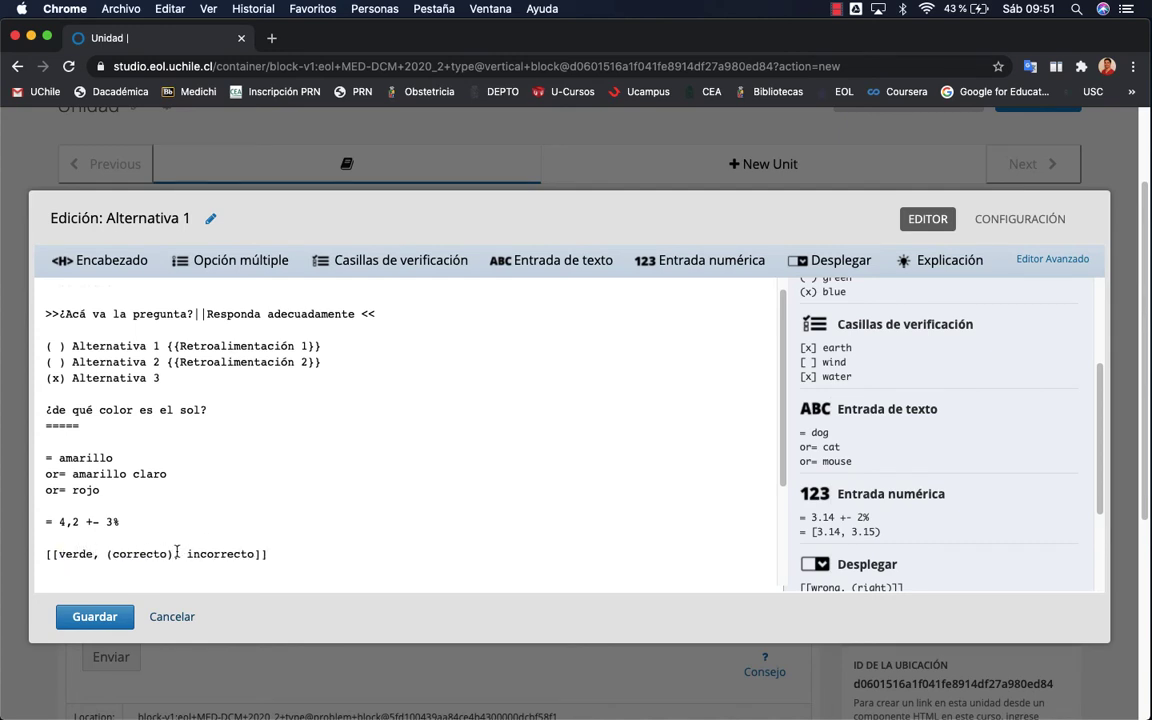
pyautogui.moveTo(174, 553); pyautogui.dragTo(107, 553)
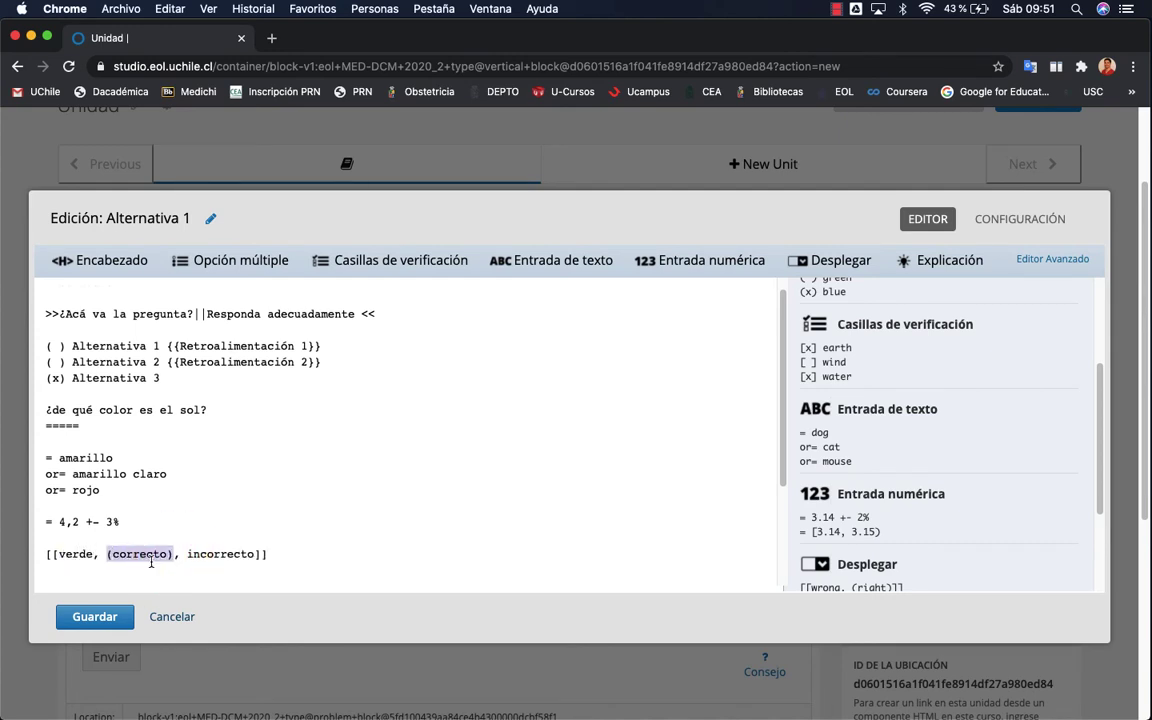
pyautogui.write('amarillo')
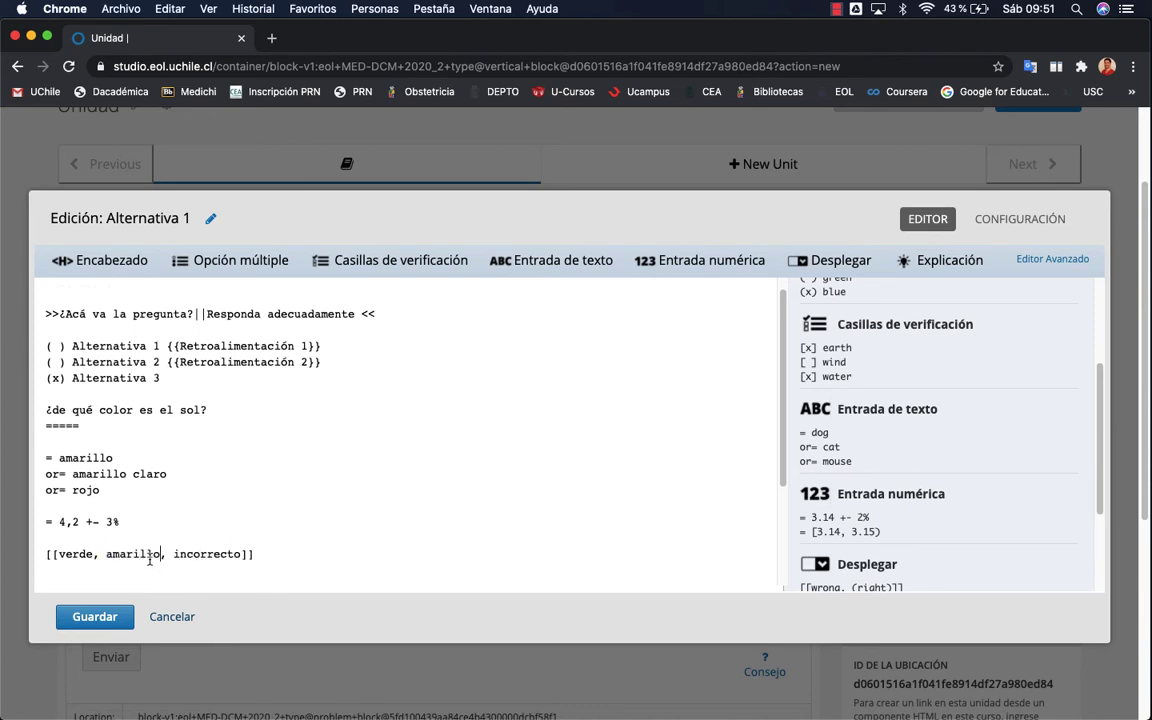
pyautogui.moveTo(246, 553); pyautogui.dragTo(174, 556)
pyautogui.write('lila, roj')
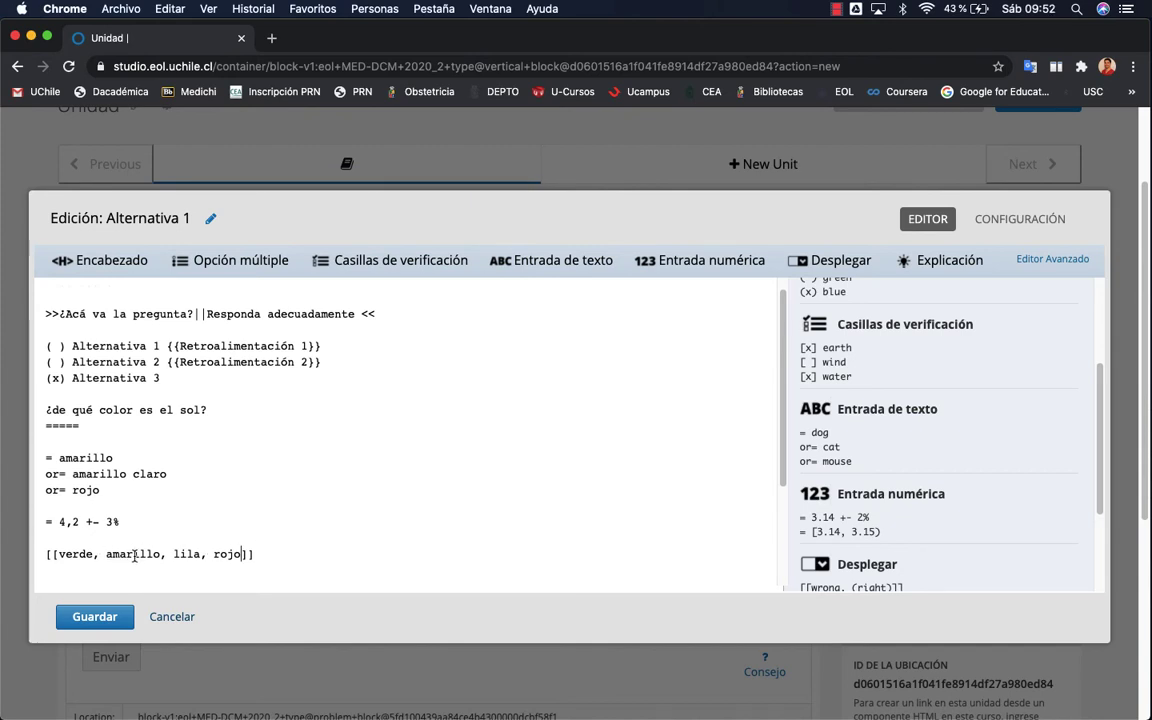
# - Mark amarillo as the dropdown's correct answer by enclosing it in parentheses
pyautogui.scroll(-2, 830, 510)
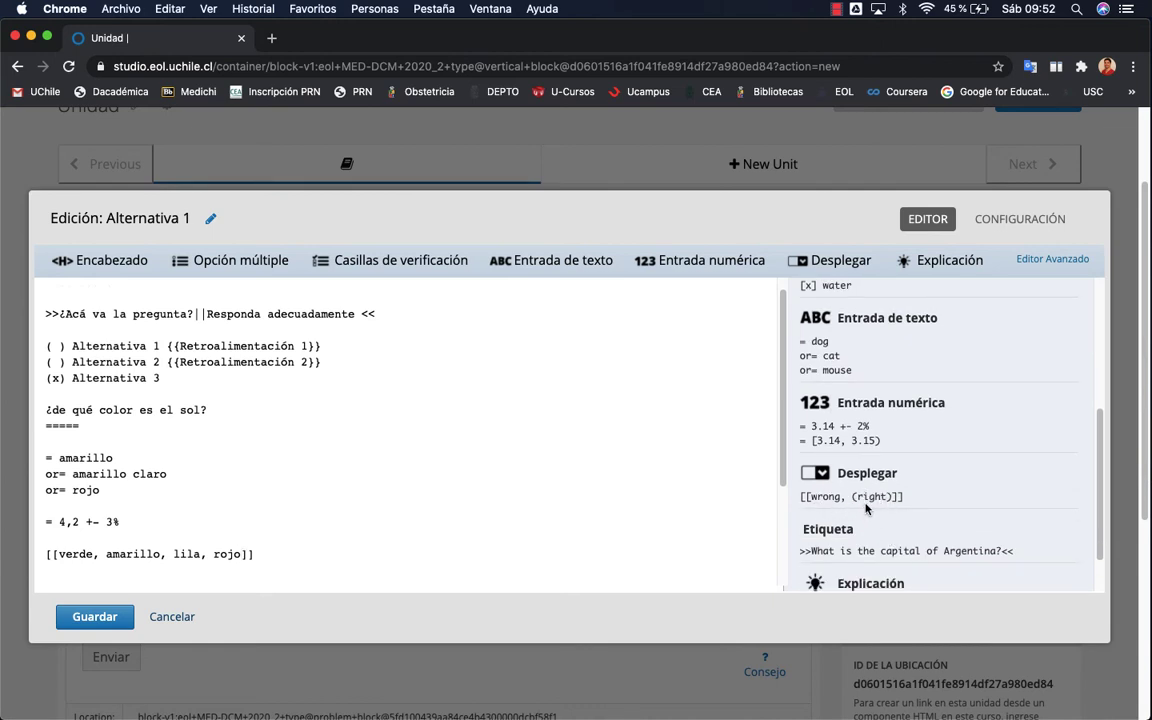
pyautogui.click(160, 555)
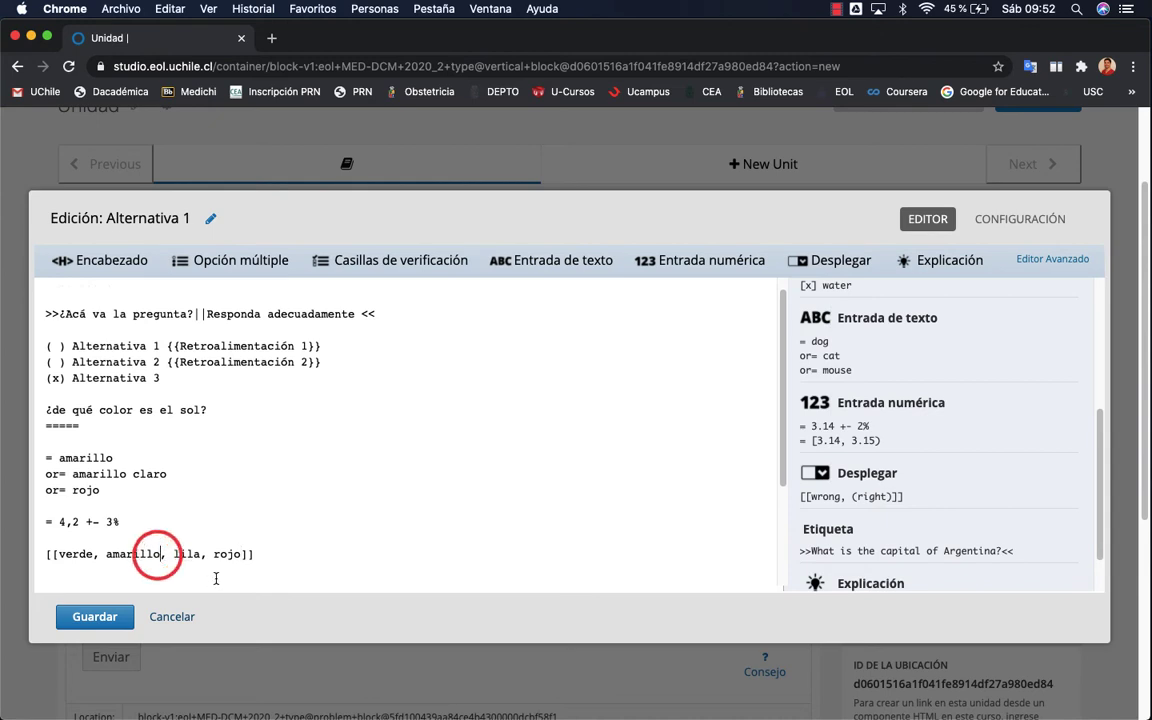
pyautogui.write(')')
pyautogui.click(107, 558)
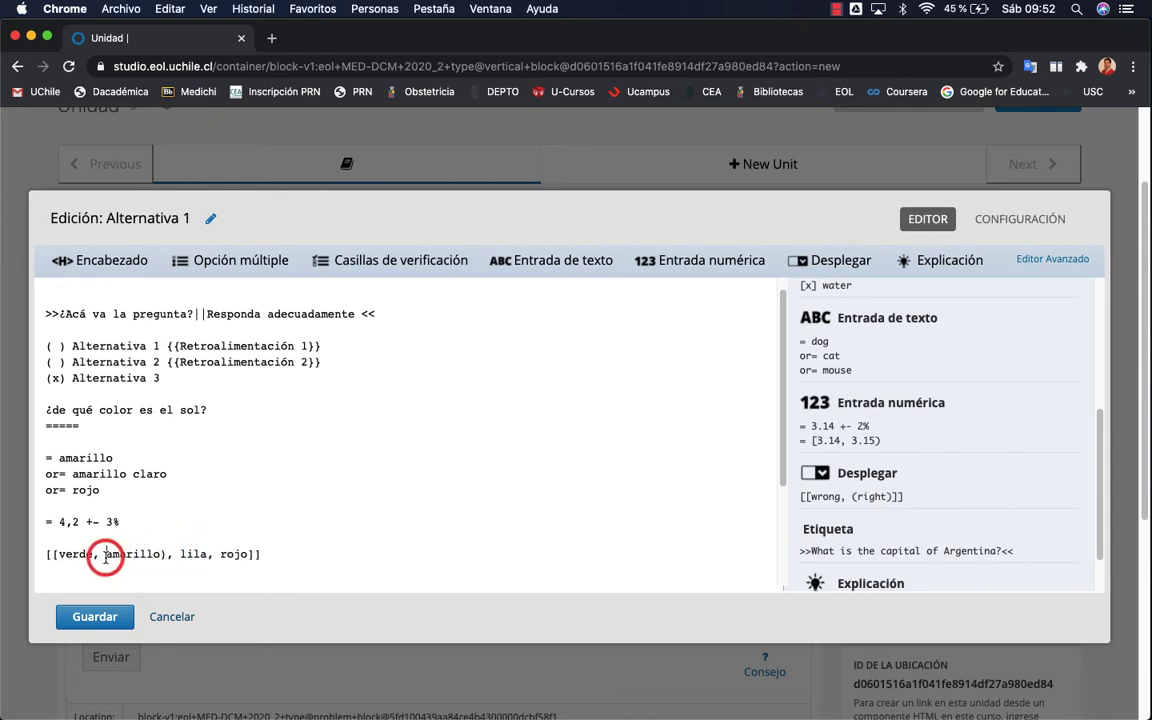
pyautogui.write('(')
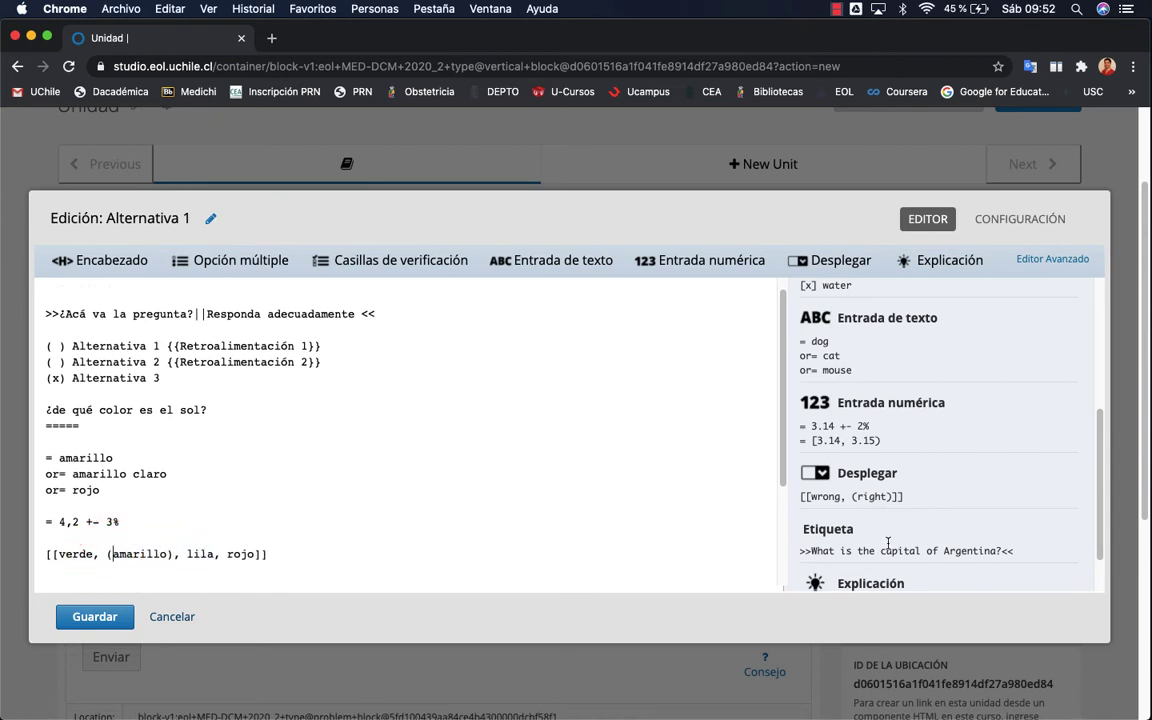
# - Insert an explanation block below the dropdown question and select its placeholder text
pyautogui.scroll(-3, 900, 545)
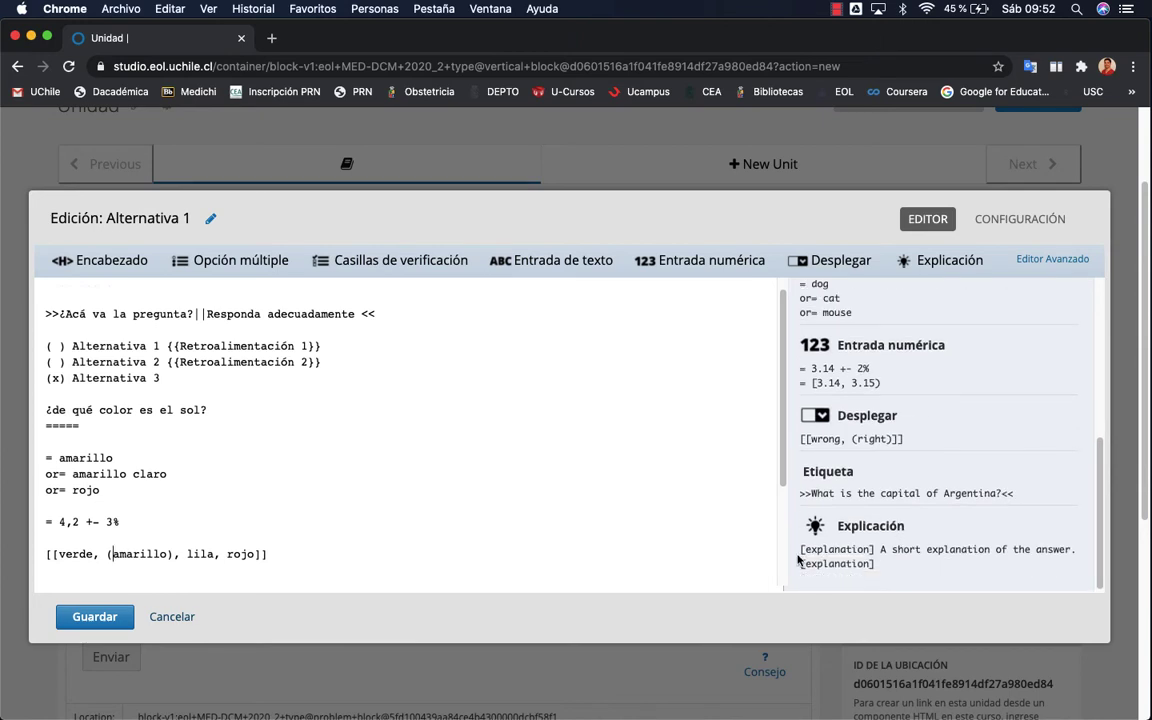
pyautogui.click(378, 559)
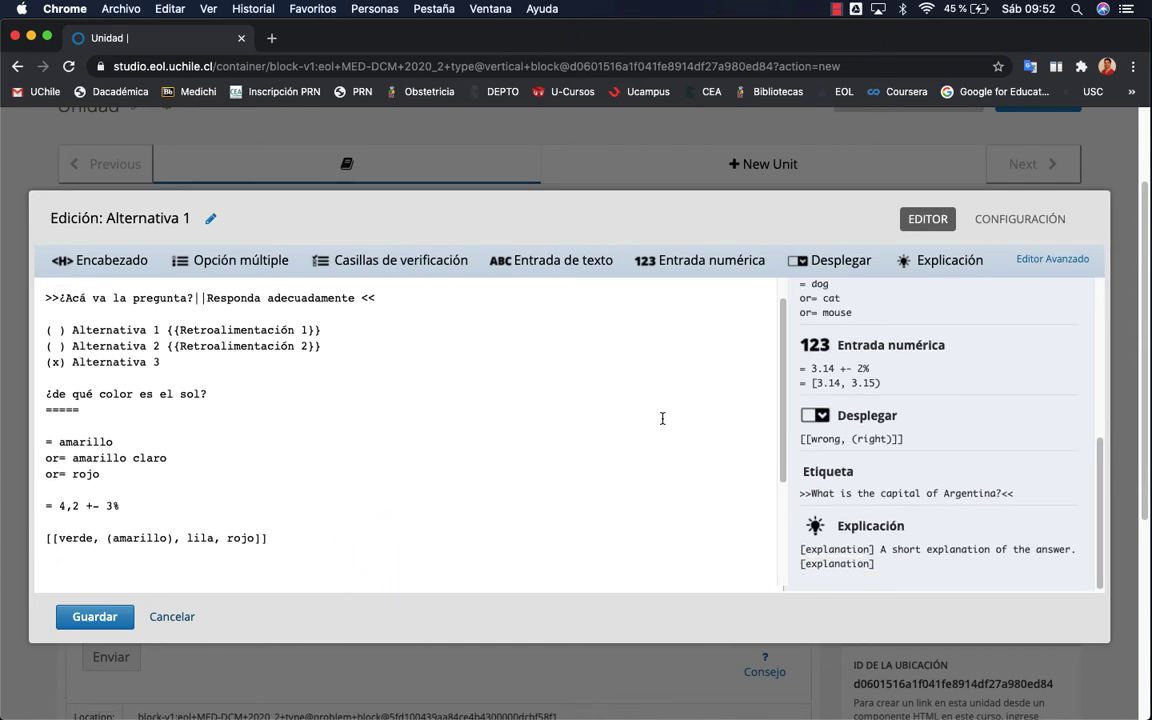
pyautogui.click(941, 265)
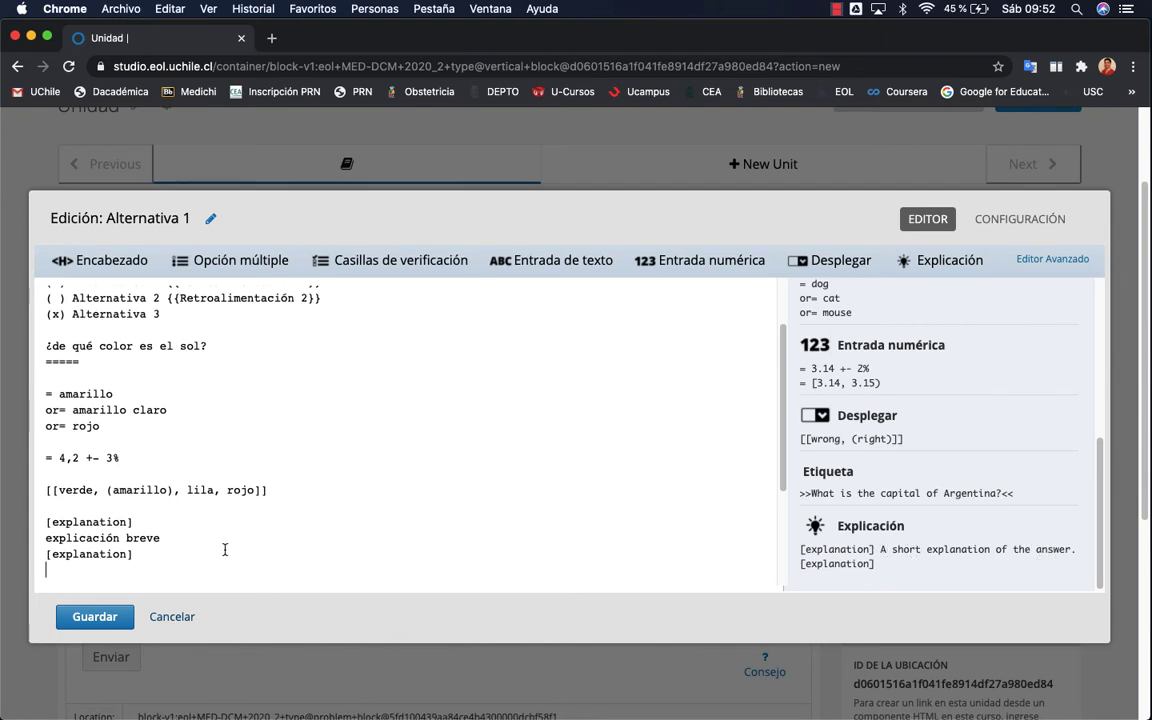
pyautogui.click(168, 537)
pyautogui.moveTo(45, 538); pyautogui.dragTo(160, 538)
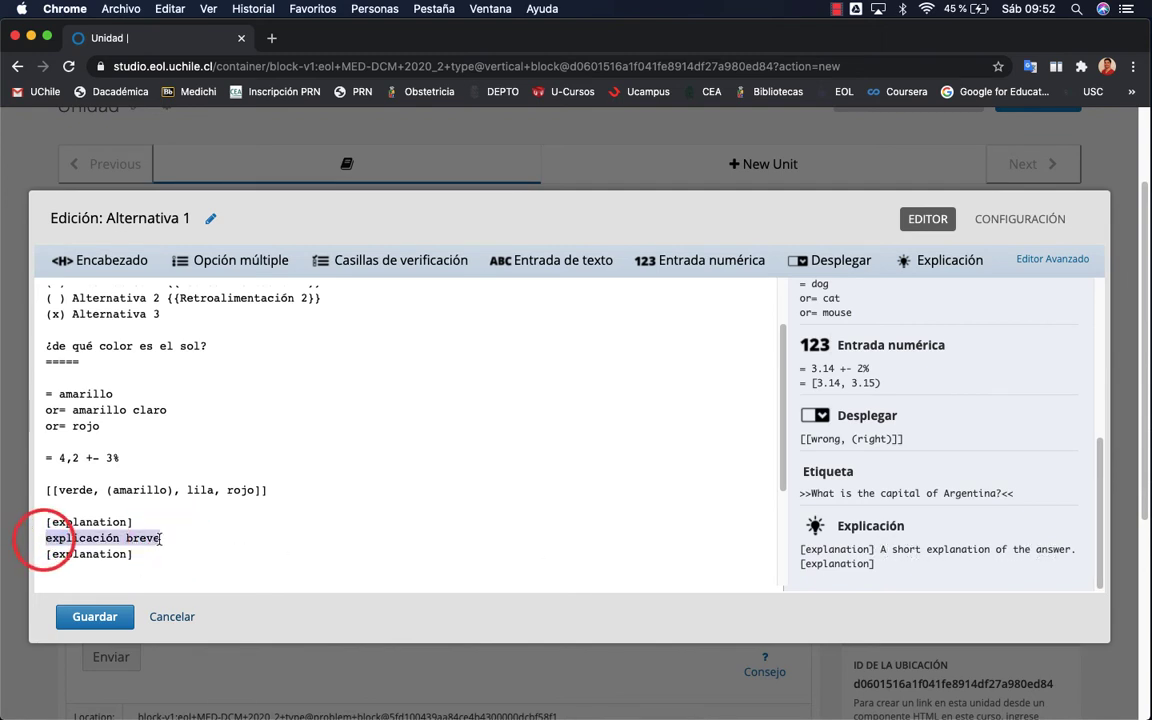
pyautogui.click(95, 616)
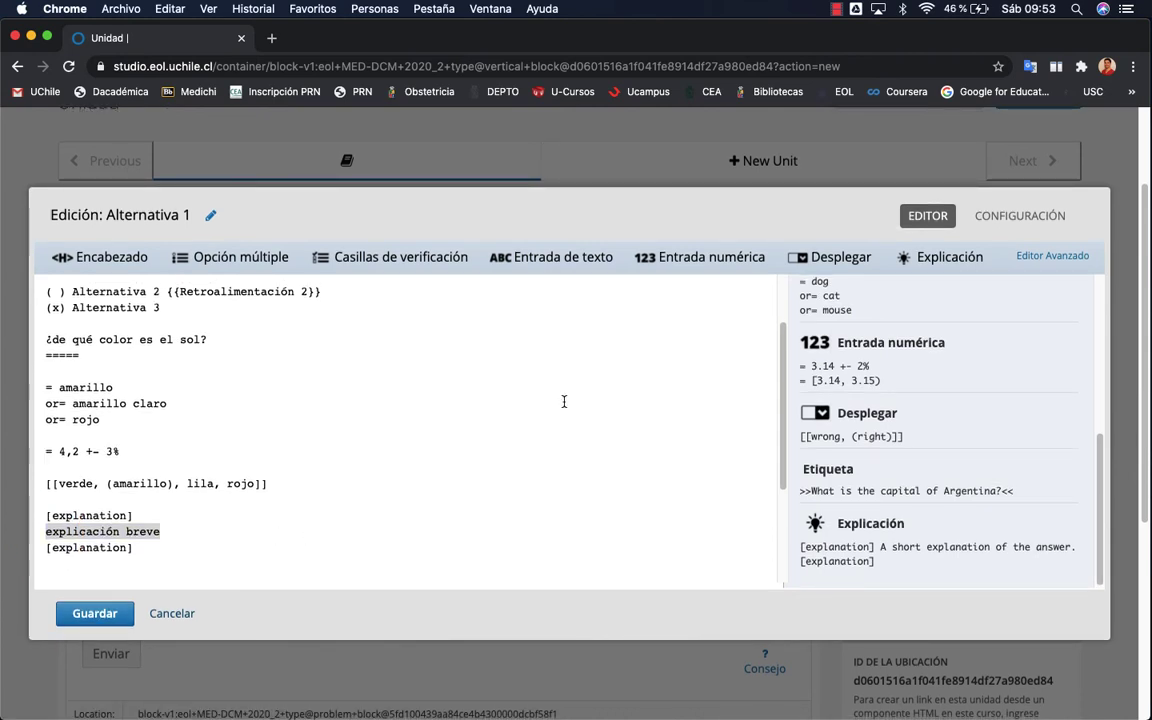
# - In the problem's configuration, set the problem randomization (Aleatorización de problemas) to Por estudiante
pyautogui.click(1025, 224)
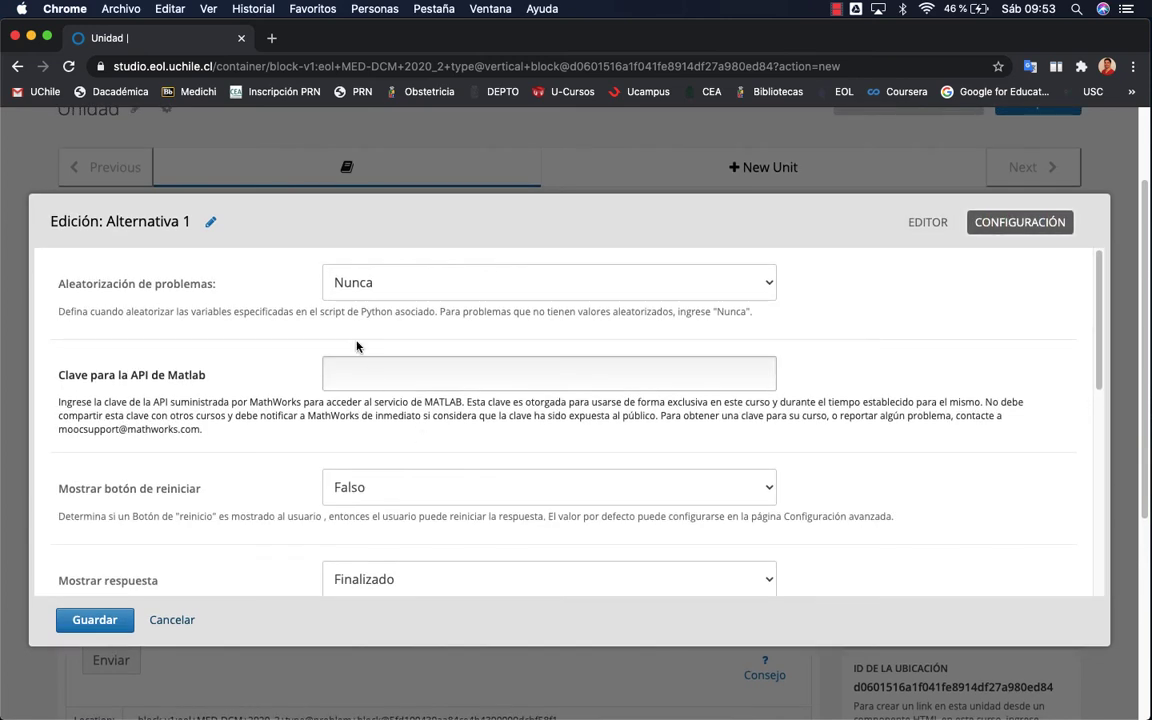
pyautogui.click(377, 285)
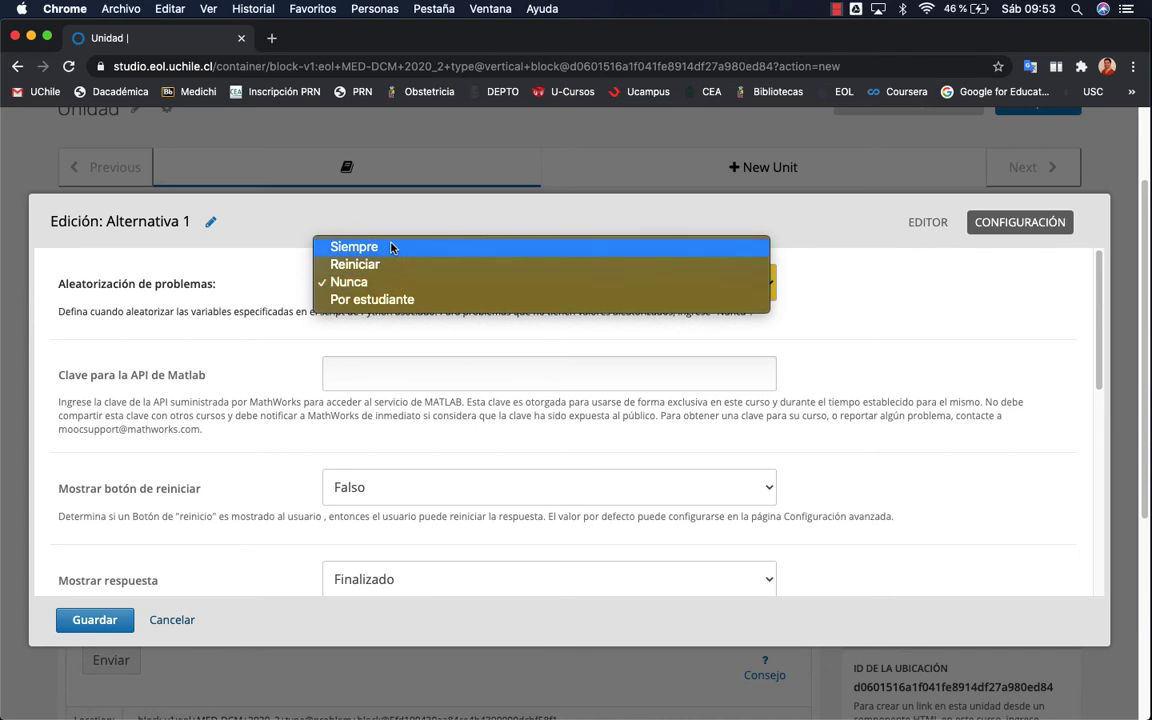
pyautogui.click(385, 299)
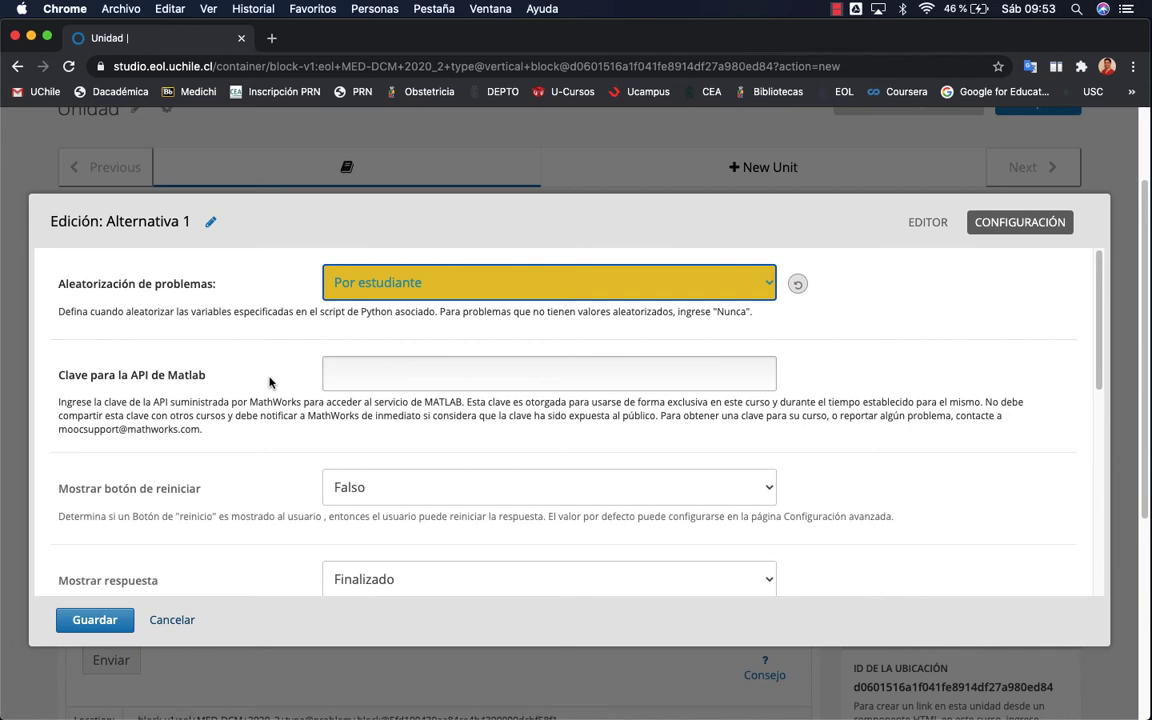
# - Check the choices for showing the reset button (Mostrar botón de reiniciar), keeping Falso
pyautogui.scroll(-2, 269, 383)
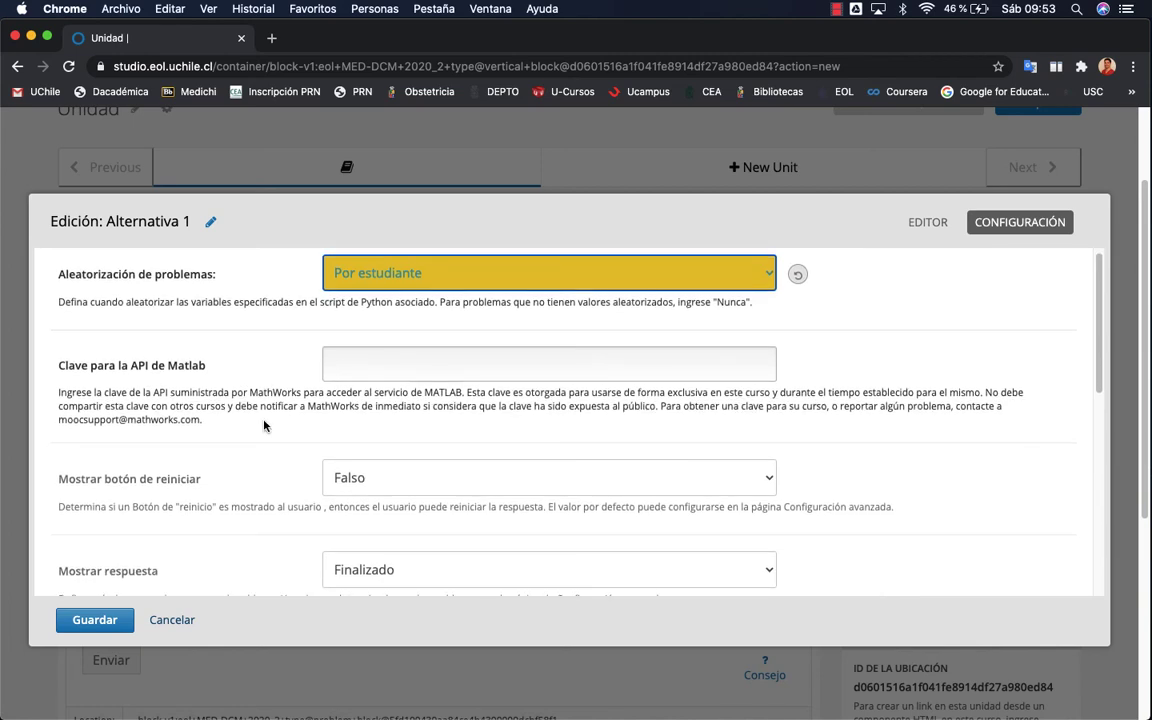
pyautogui.scroll(-5, 264, 425)
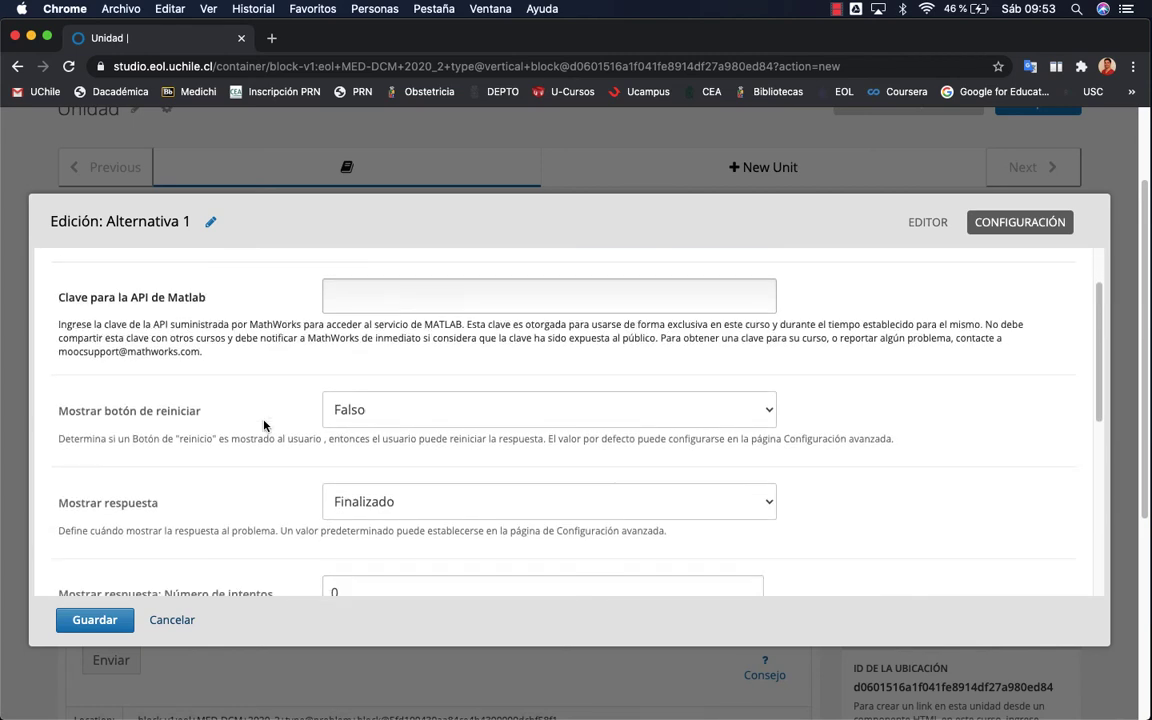
pyautogui.scroll(-2, 270, 425)
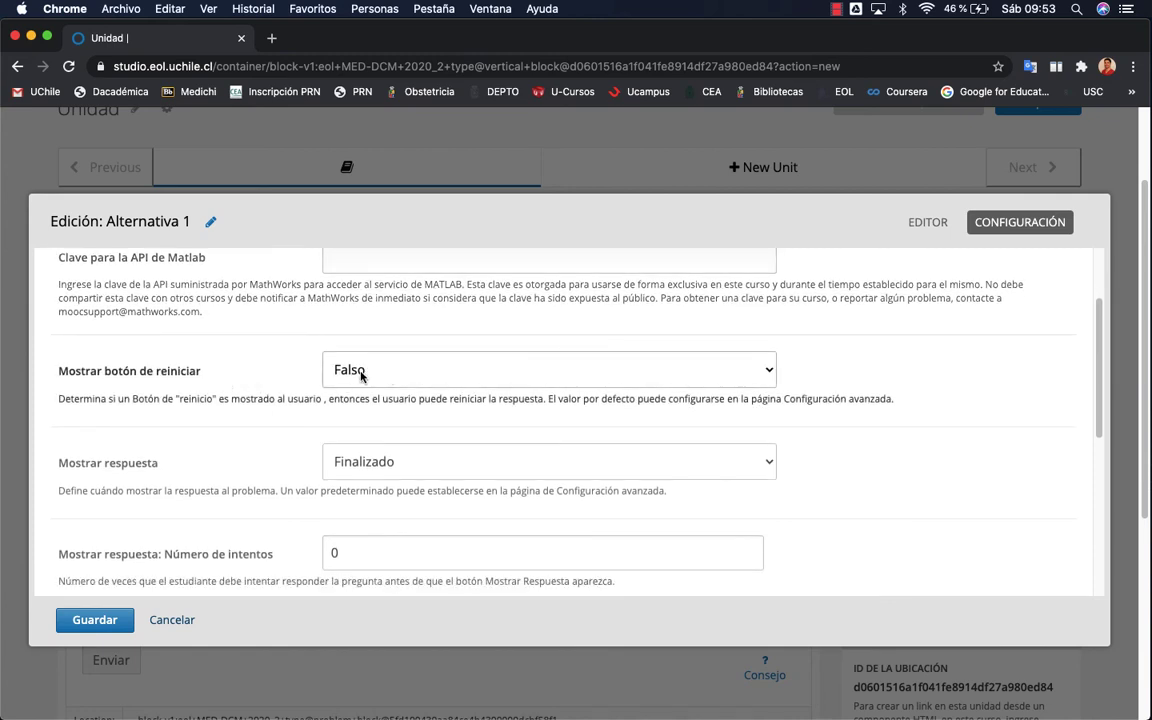
pyautogui.click(410, 375)
pyautogui.click(411, 369)
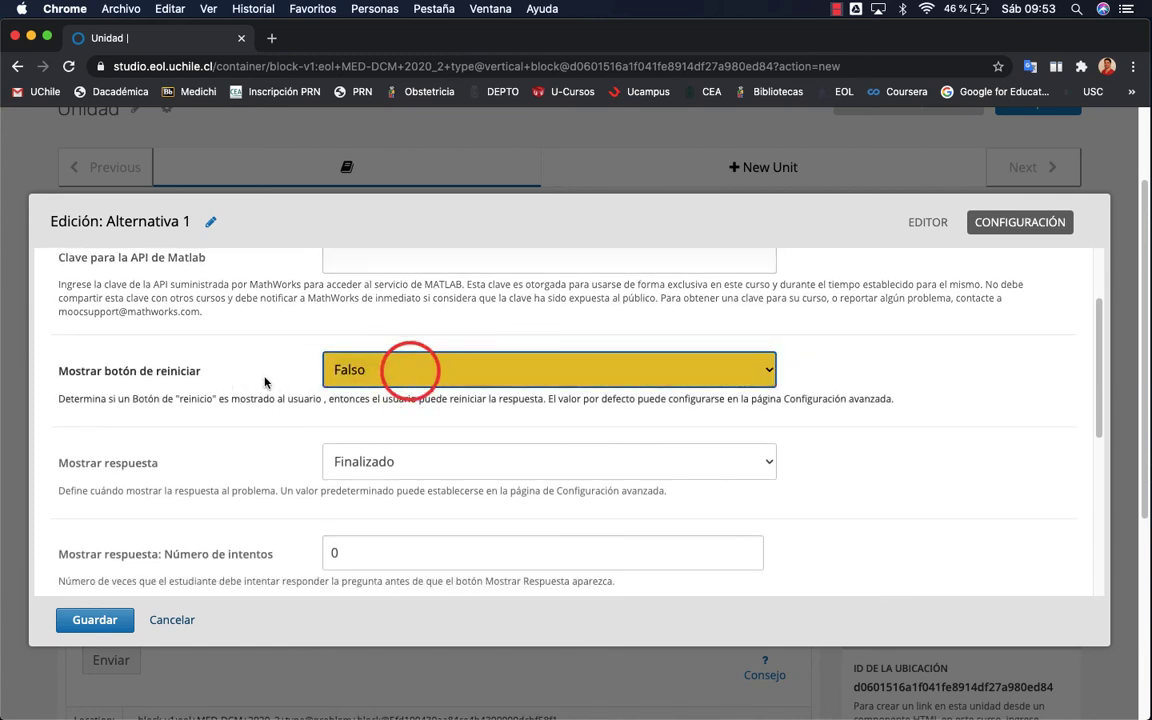
# - Examine the available choices for when the answer is shown (Mostrar respuesta), keeping Finalizado
pyautogui.scroll(-1, 267, 384)
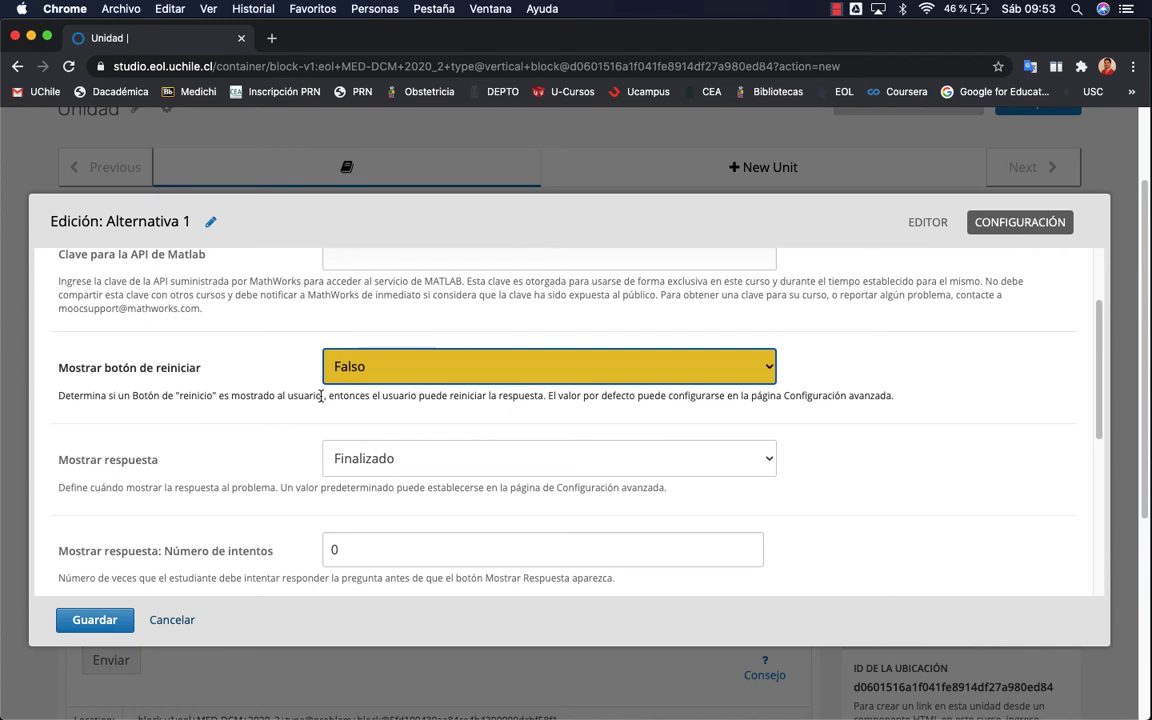
pyautogui.scroll(-3, 300, 388)
pyautogui.scroll(-2, 302, 386)
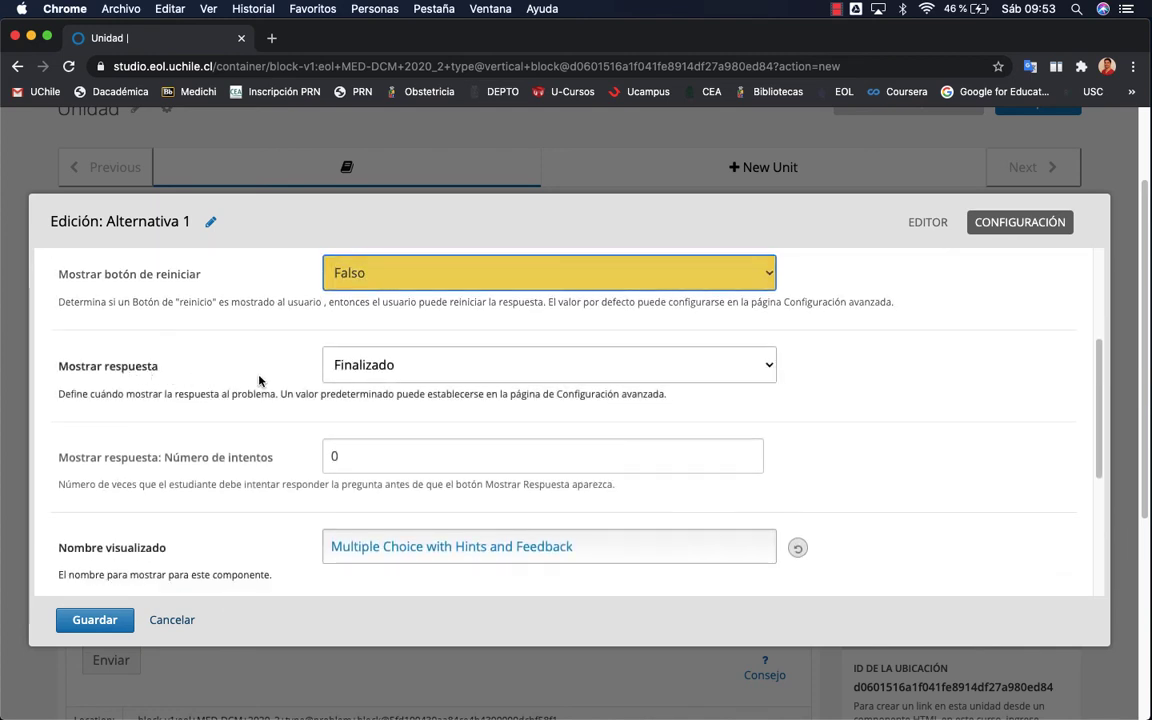
pyautogui.click(418, 368)
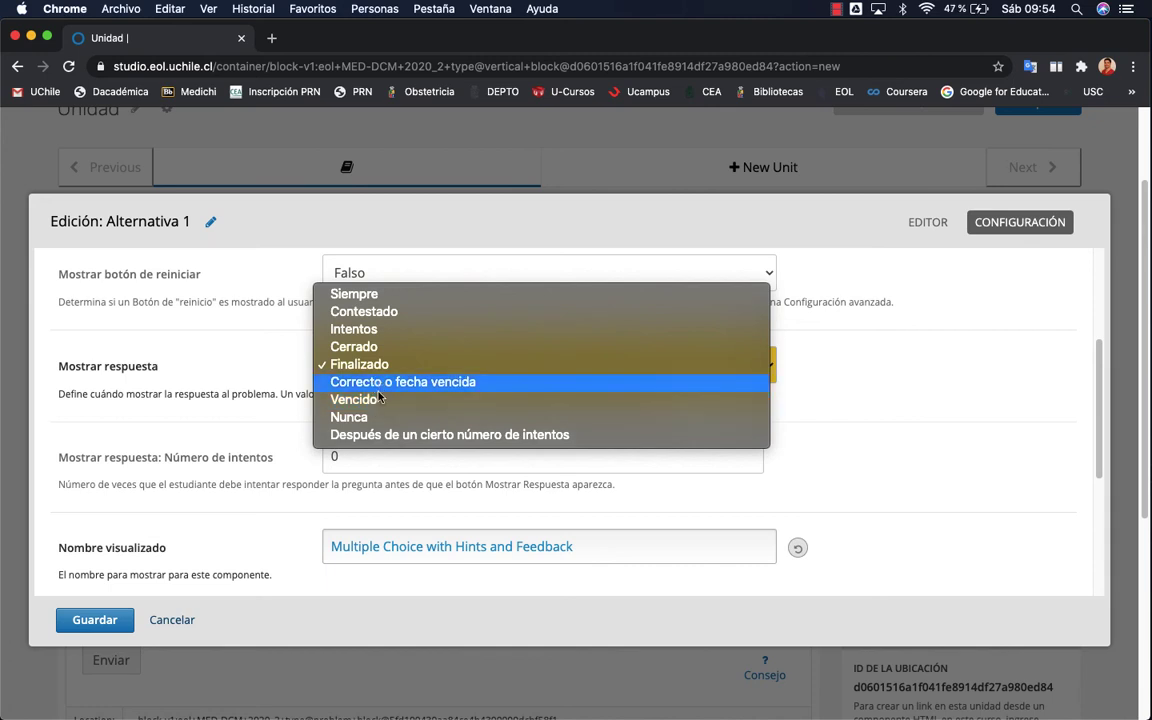
pyautogui.click(276, 394)
pyautogui.click(352, 372)
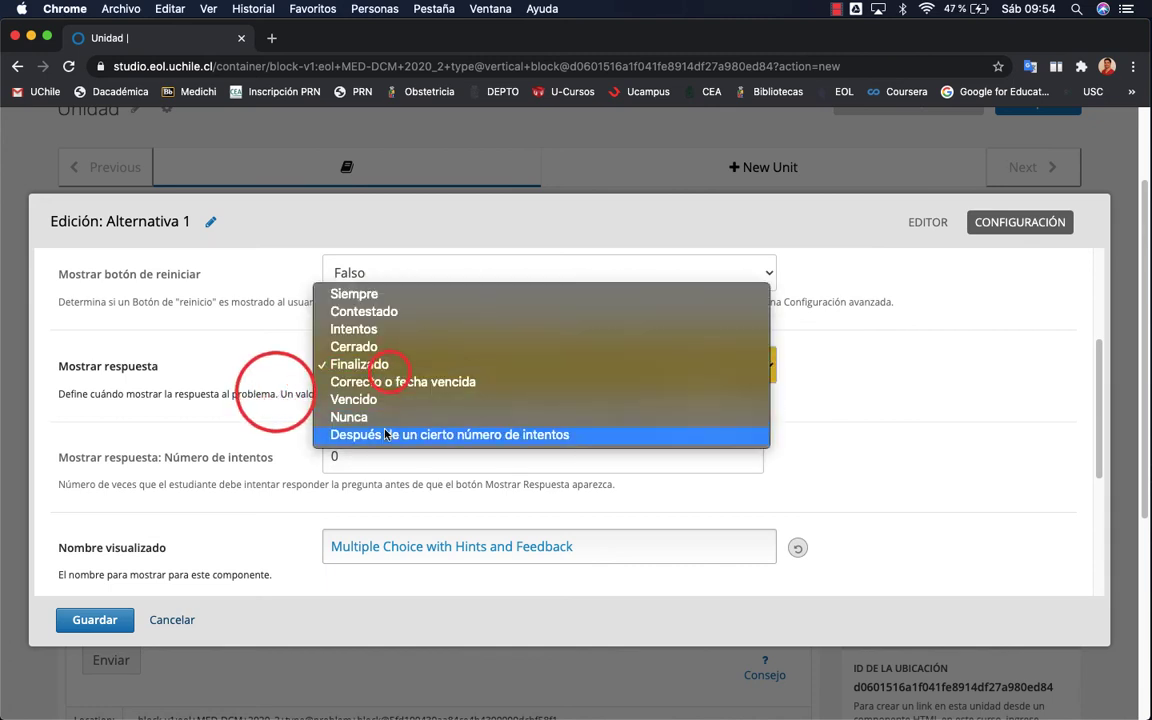
pyautogui.click(276, 360)
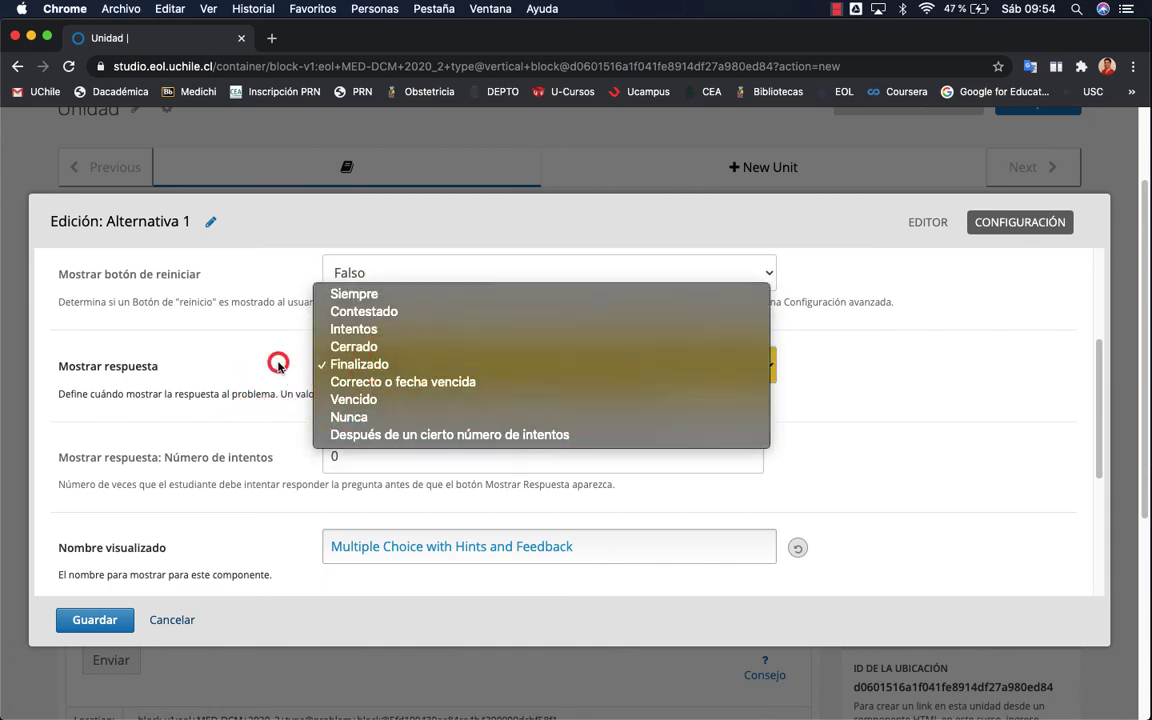
# - Change the component's display name (Nombre visualizado) to "Alternativa 1"
pyautogui.scroll(-1, 331, 421)
pyautogui.scroll(-1, 331, 421)
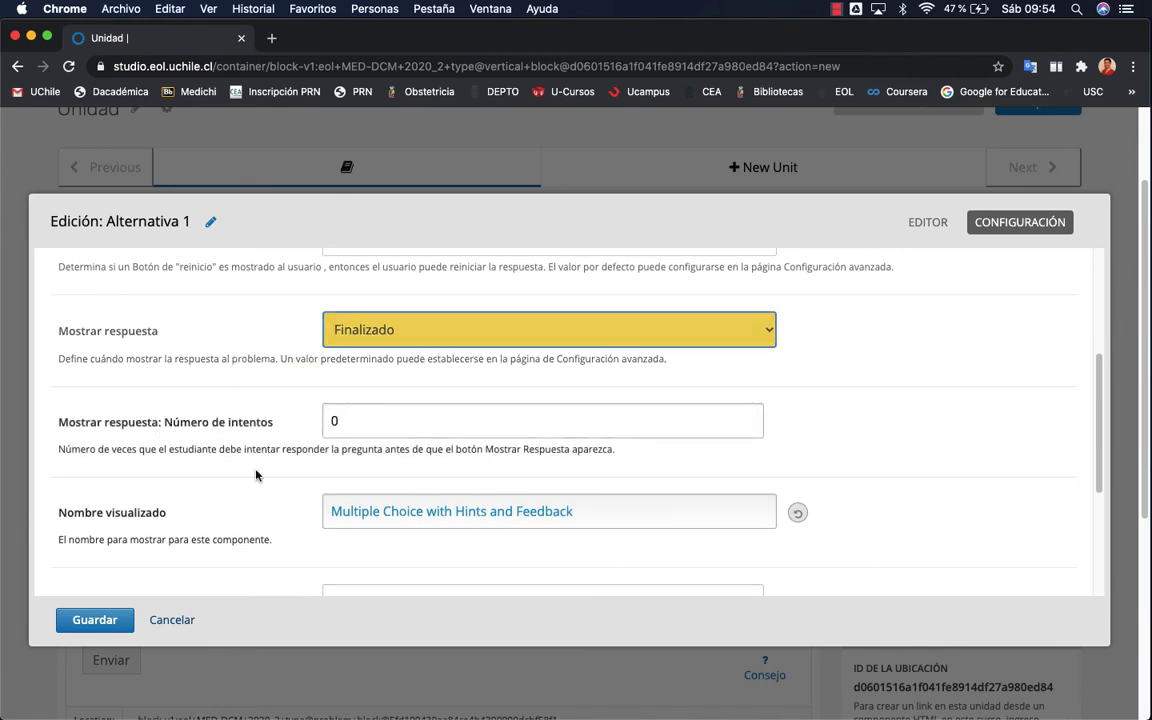
pyautogui.scroll(-1, 281, 443)
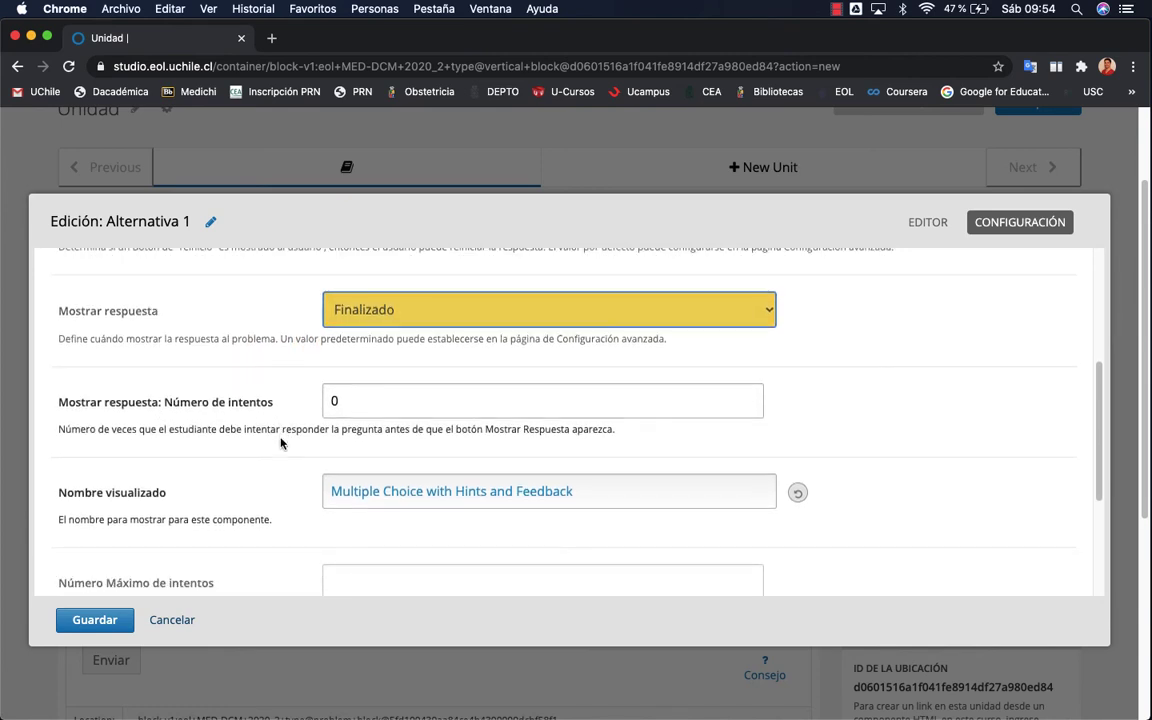
pyautogui.scroll(-4, 281, 443)
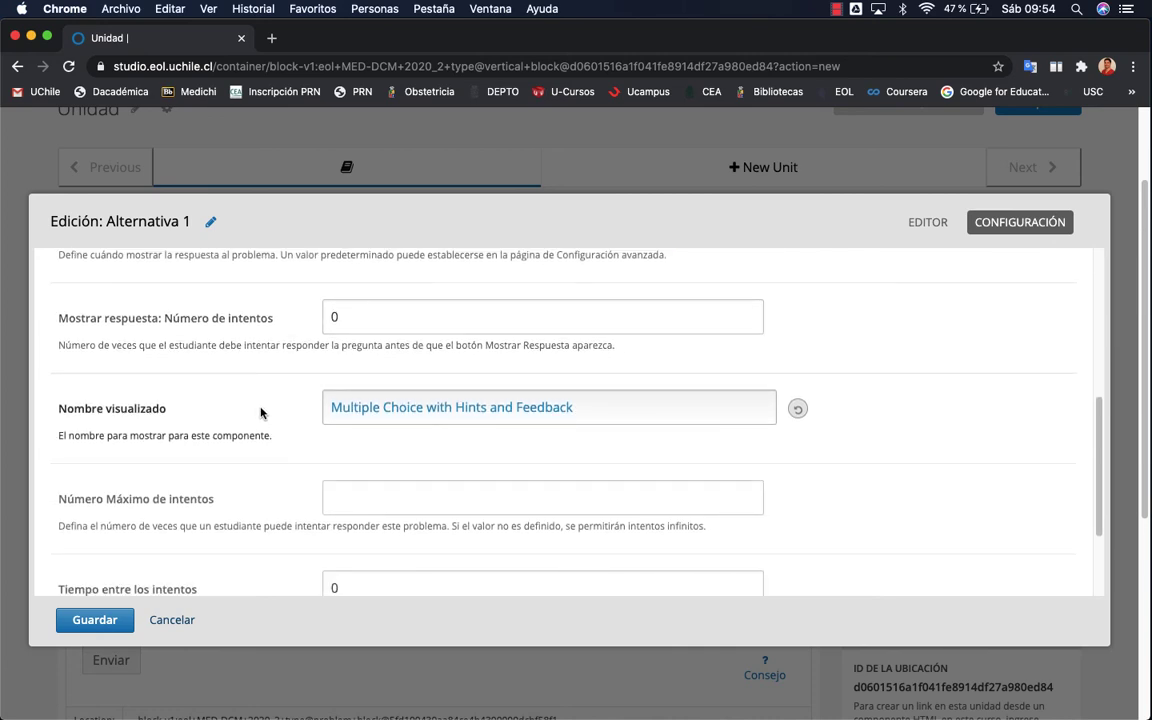
pyautogui.click(602, 411)
pyautogui.press('super+a')
pyautogui.write('Alt')
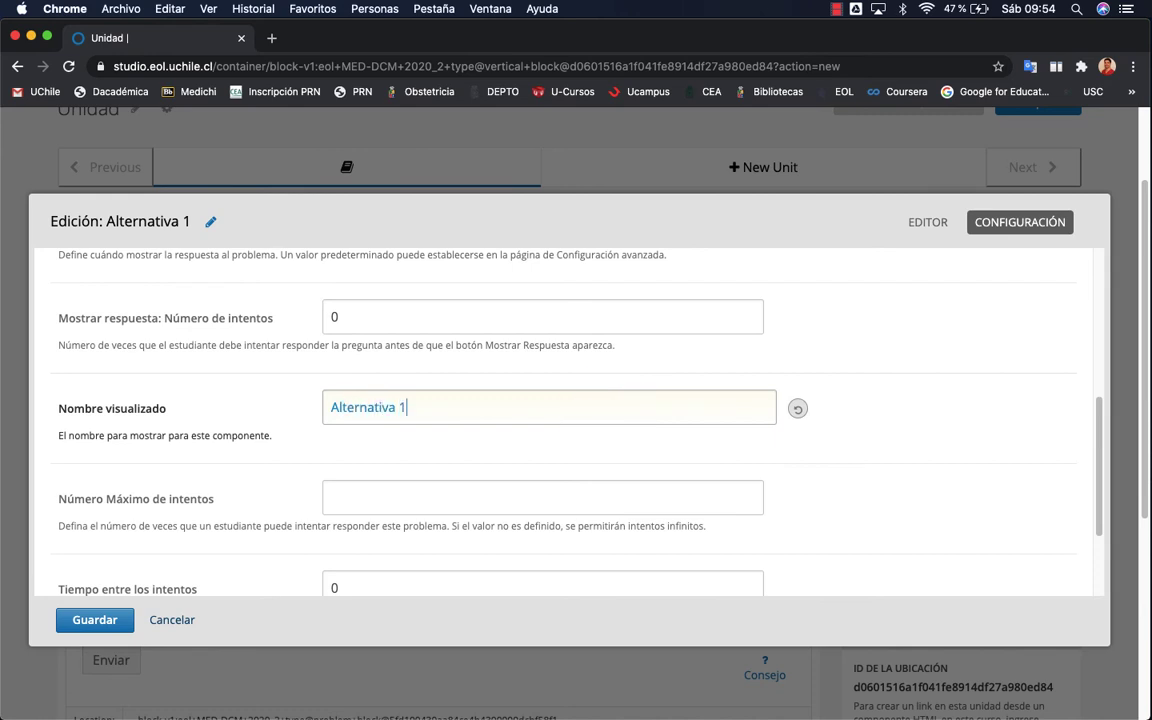
pyautogui.scroll(-2, 231, 415)
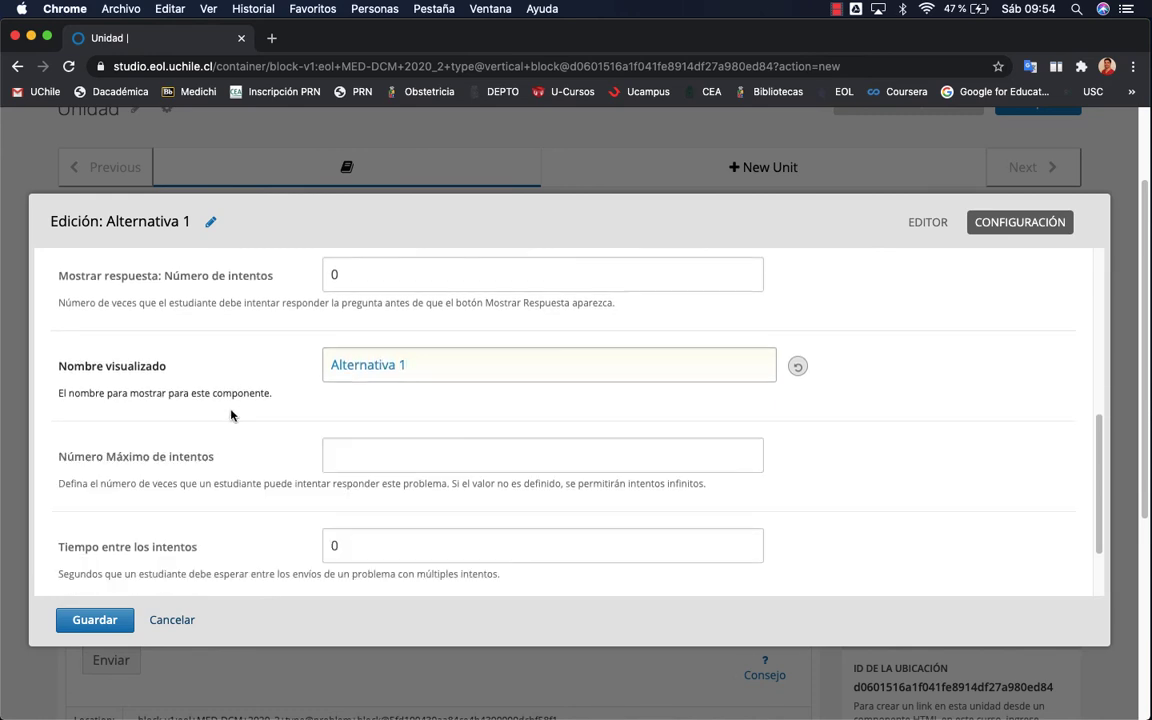
# - Set the maximum number of attempts (Número Máximo de intentos) to 0 and save the component's configuration
pyautogui.click(378, 451)
pyautogui.write('0')
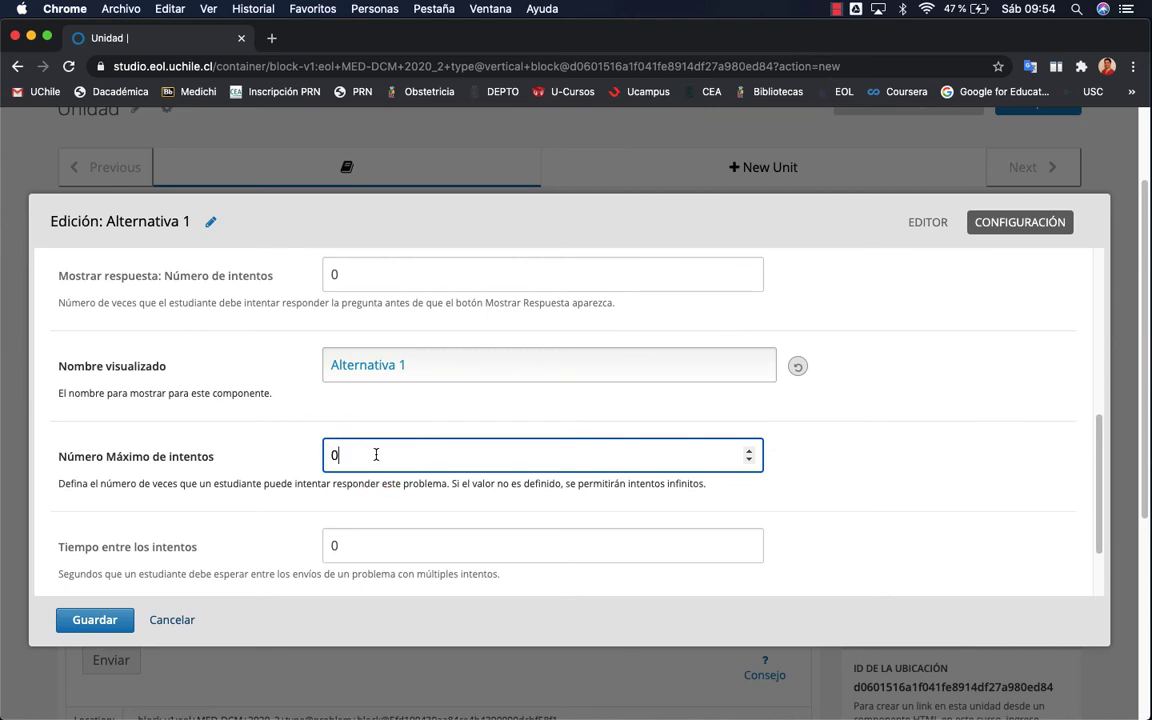
pyautogui.scroll(-1, 270, 507)
pyautogui.scroll(-4, 352, 530)
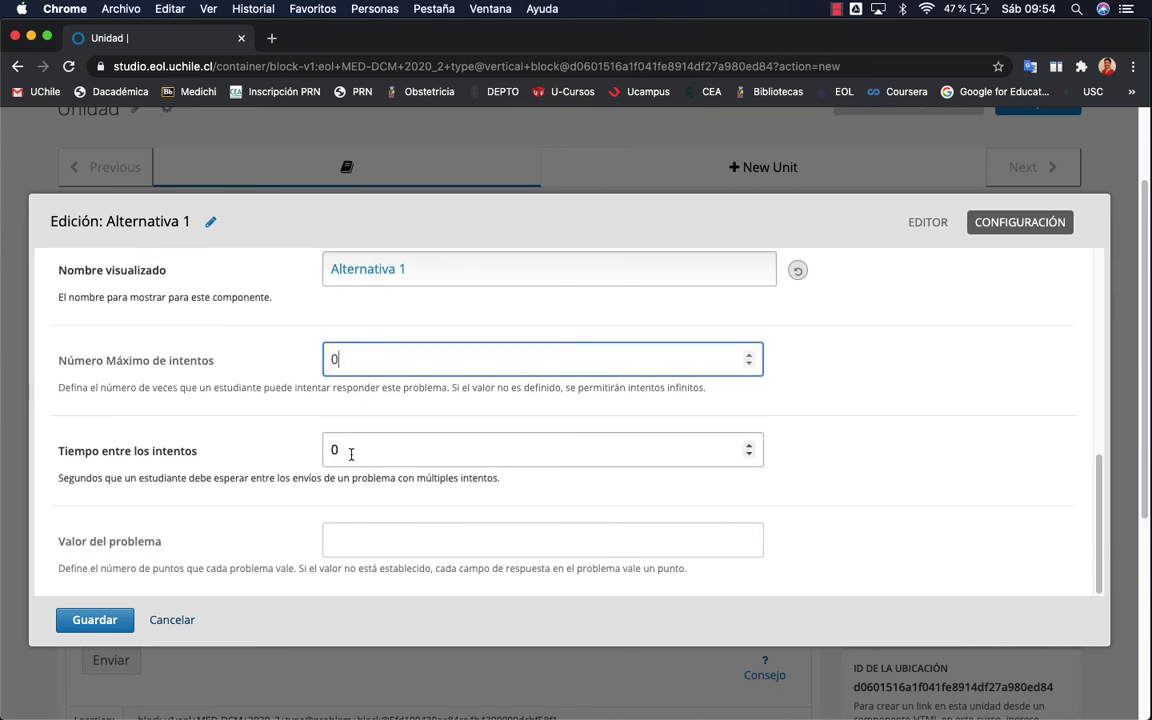
pyautogui.scroll(-1, 351, 454)
pyautogui.scroll(-1, 350, 480)
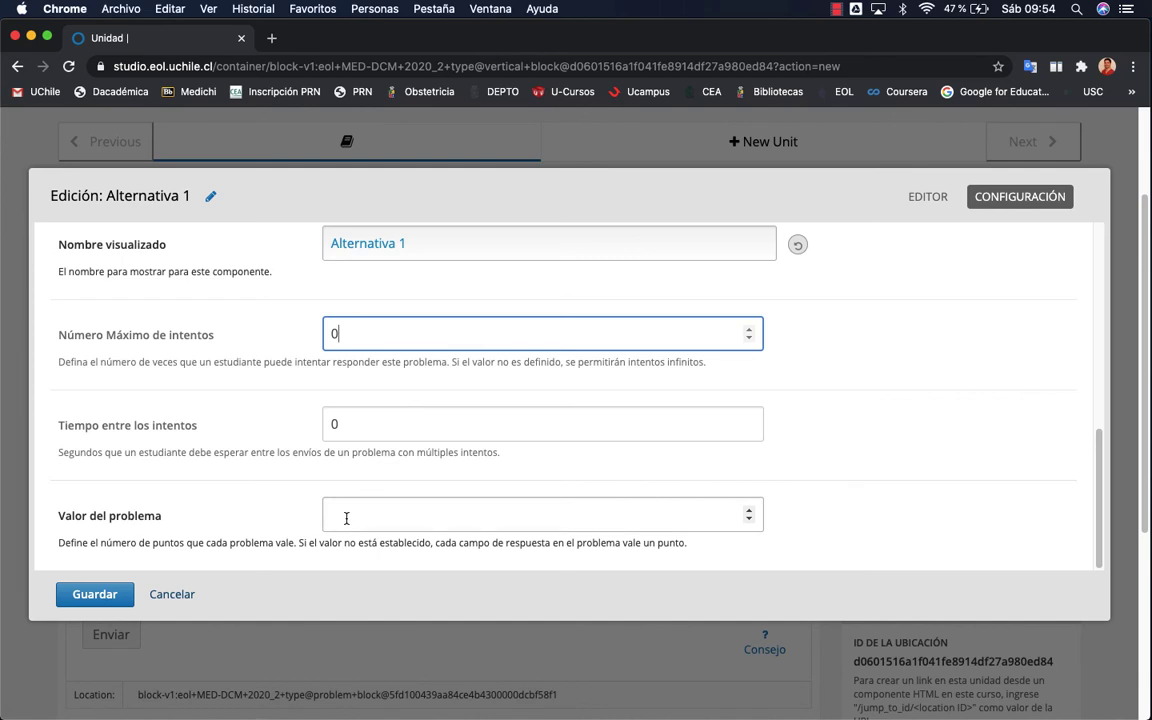
pyautogui.moveTo(616, 543); pyautogui.dragTo(700, 546)
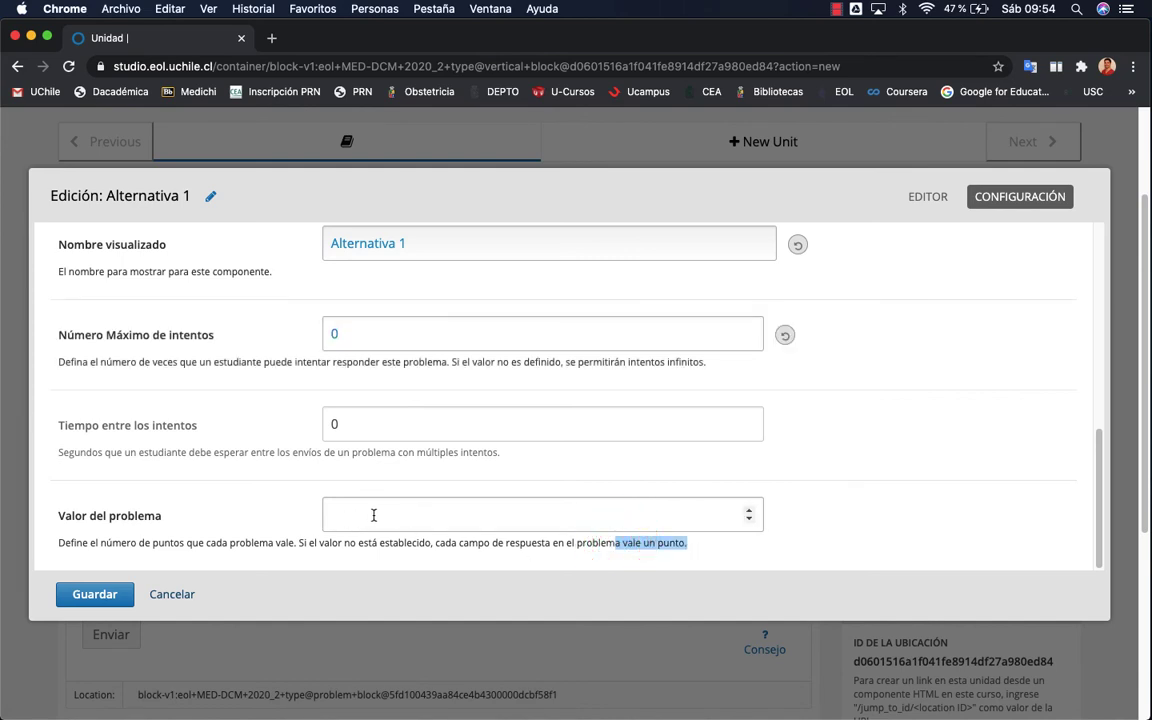
pyautogui.click(103, 595)
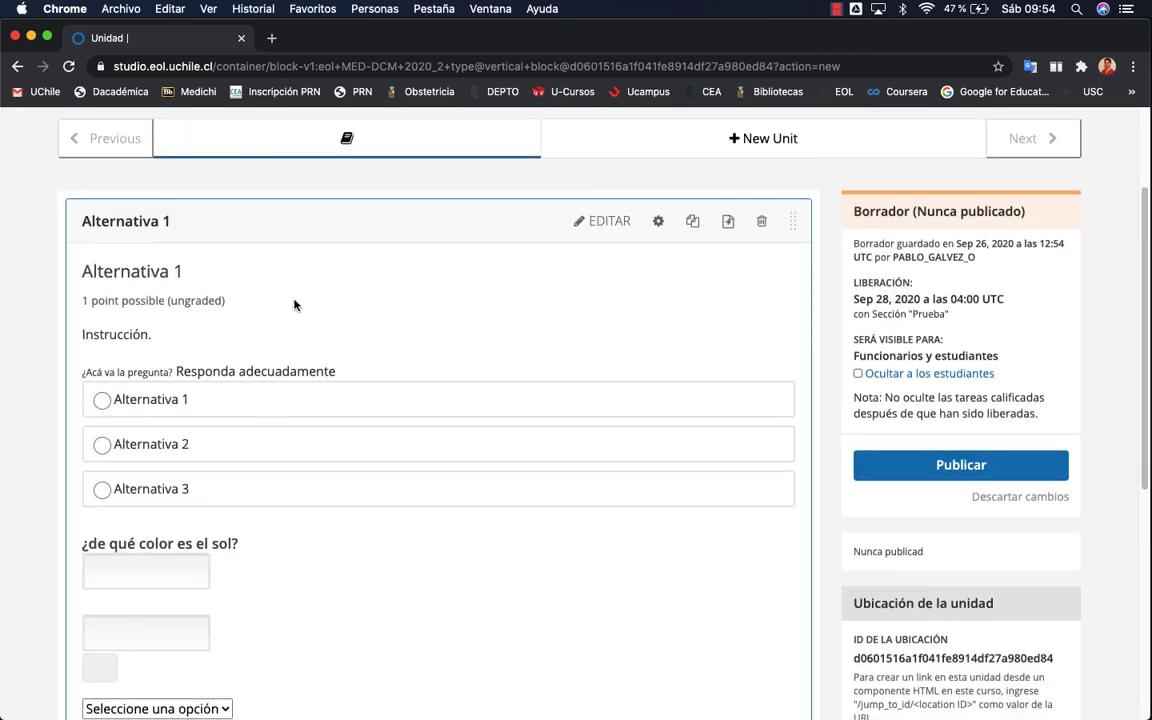
# - Look over the saved Alternativa 1 problem in the unit and open the unit's preview
pyautogui.scroll(-1, 300, 419)
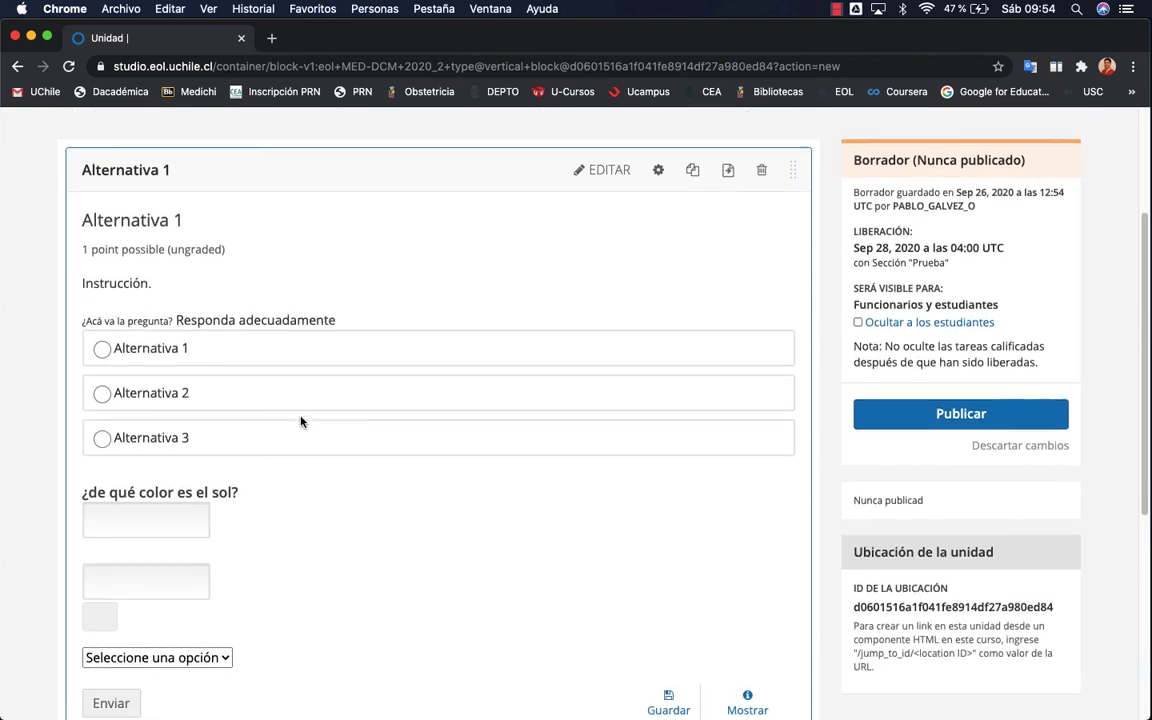
pyautogui.scroll(-3, 298, 561)
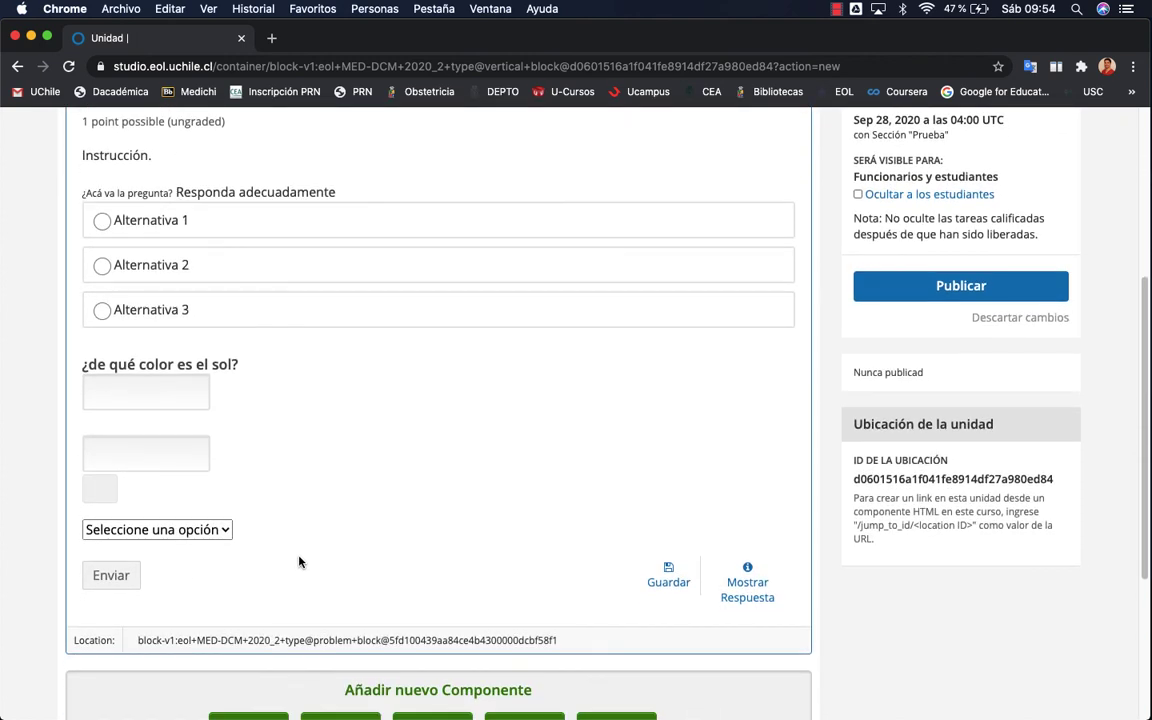
pyautogui.scroll(4, 298, 561)
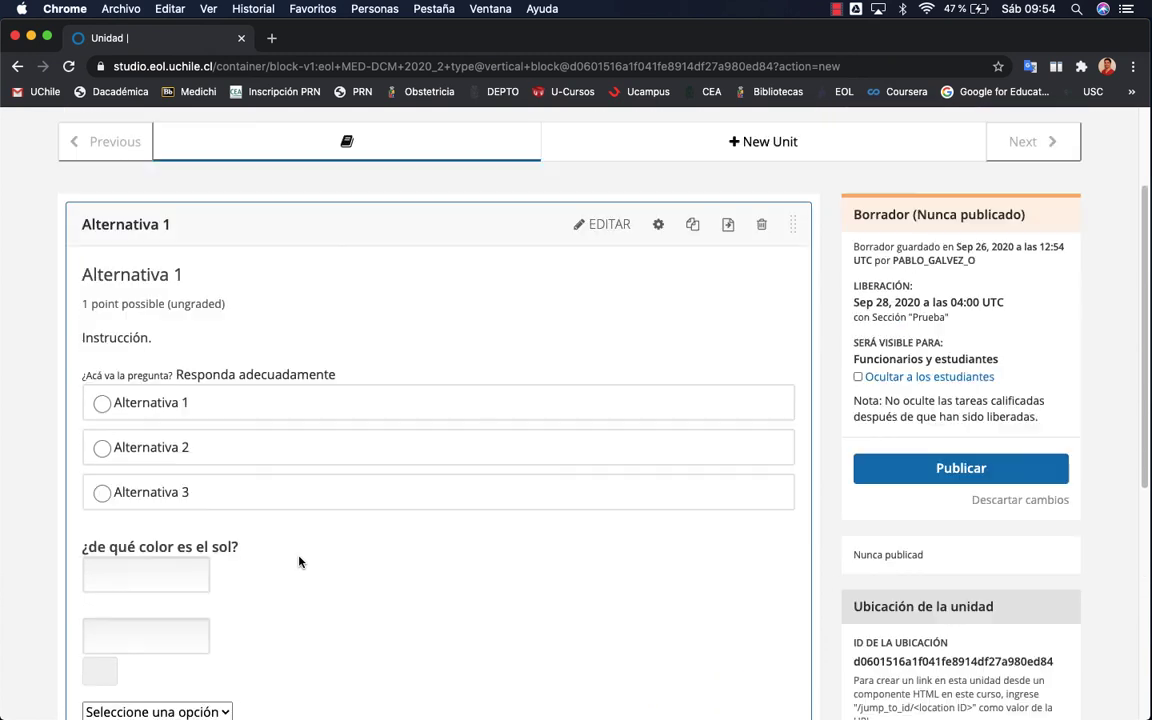
pyautogui.scroll(3, 327, 399)
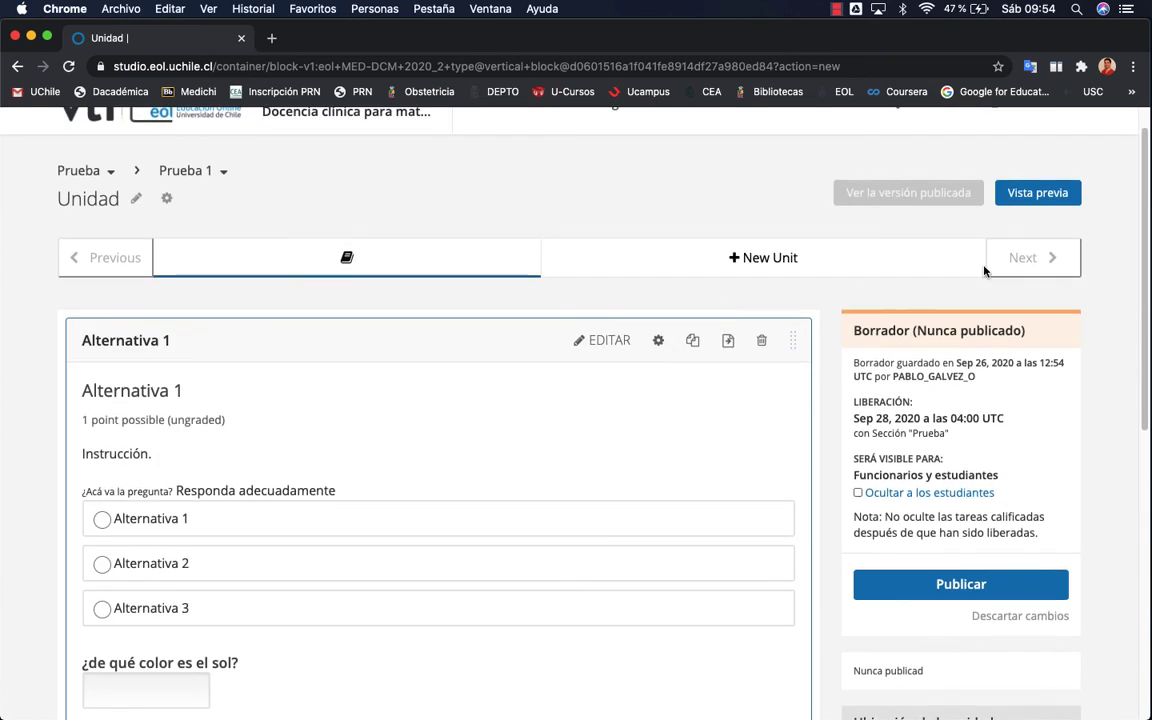
pyautogui.click(1052, 196)
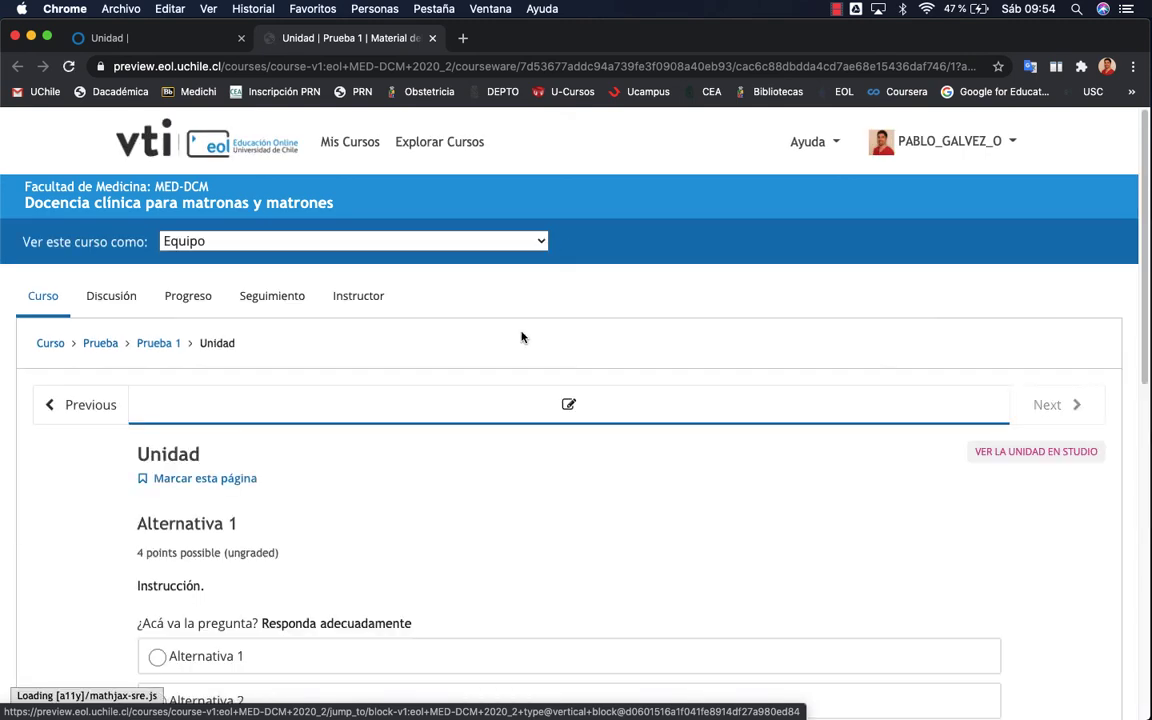
# - In the preview, choose Alternativa 2 as the answer to the multiple-choice question
pyautogui.scroll(-4, 378, 354)
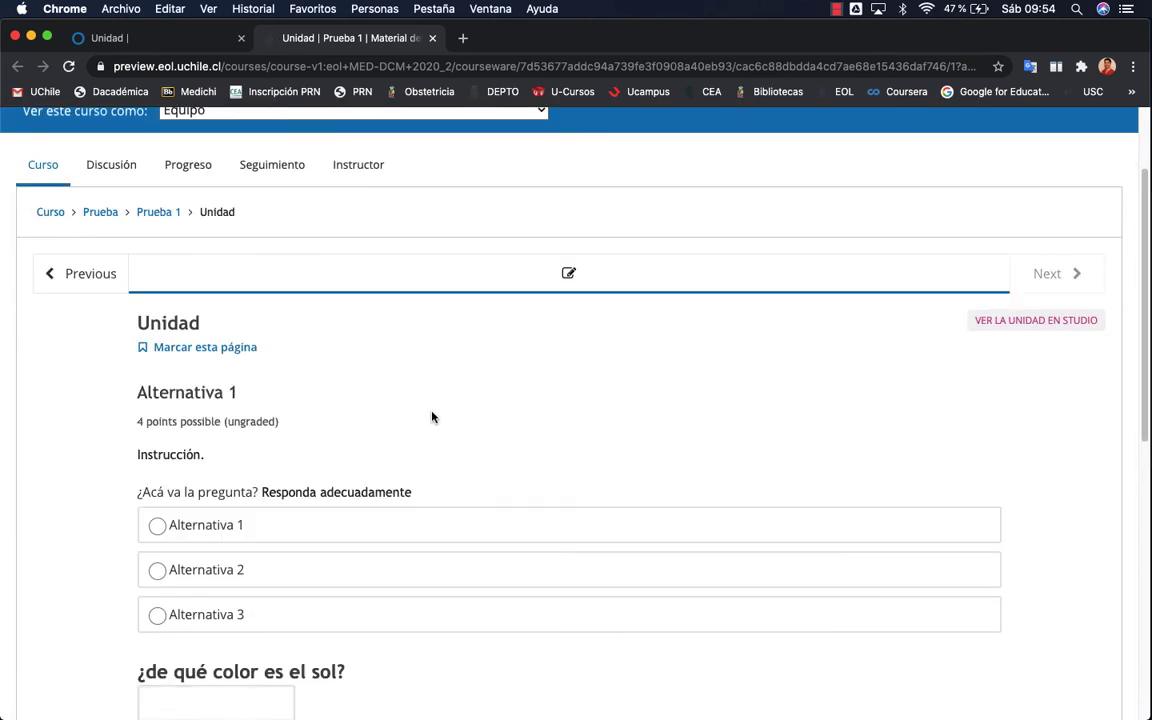
pyautogui.scroll(-1, 432, 415)
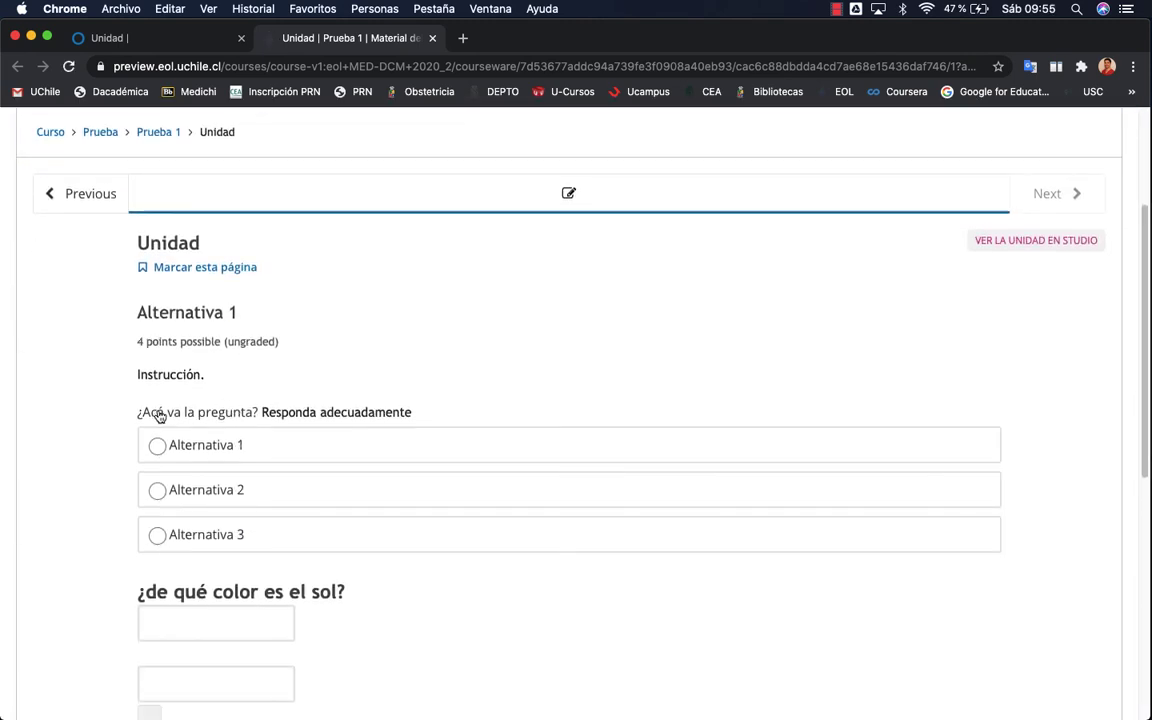
pyautogui.scroll(-1, 169, 420)
pyautogui.click(157, 483)
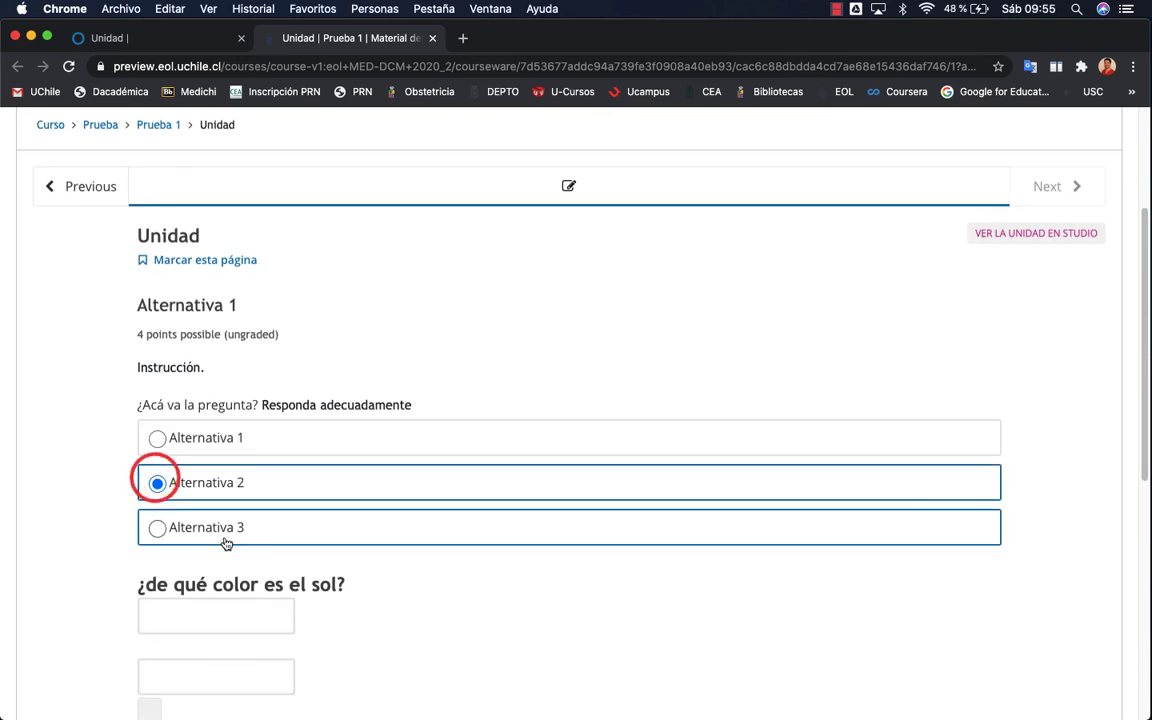
pyautogui.click(157, 438)
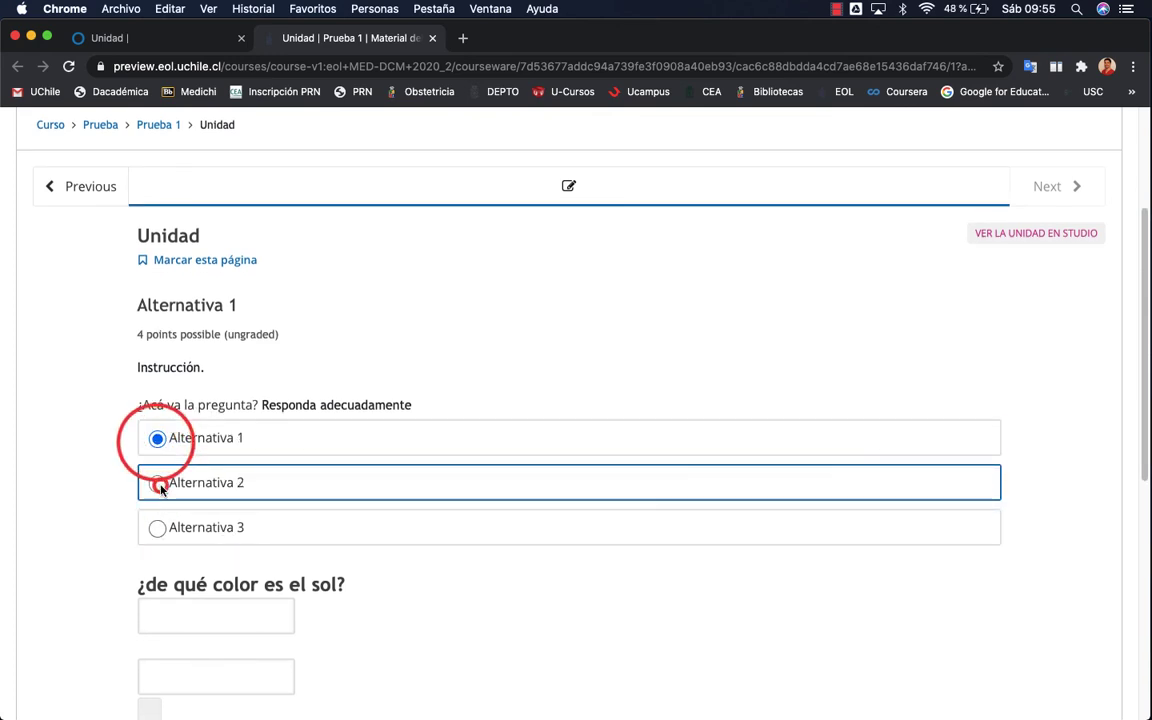
pyautogui.click(158, 484)
# - Answer "amarillo" to the question about the sun's color and enter 3 as the numerical answer
pyautogui.scroll(-1, 258, 476)
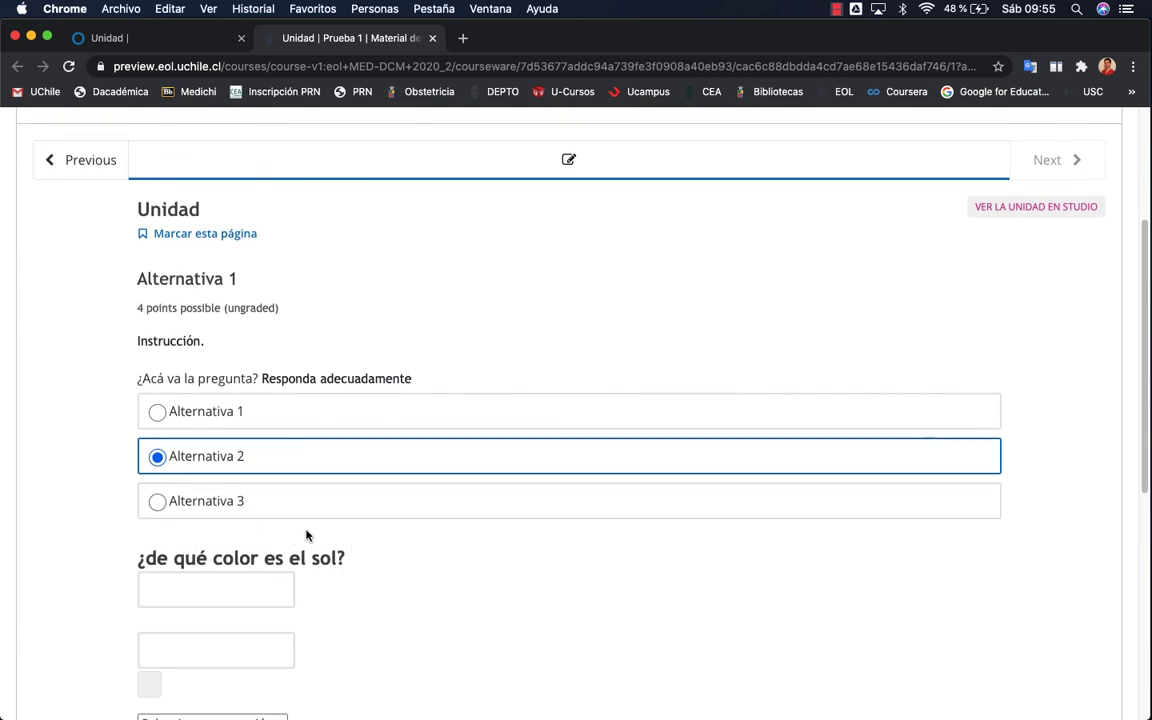
pyautogui.scroll(-5, 191, 533)
pyautogui.click(188, 470)
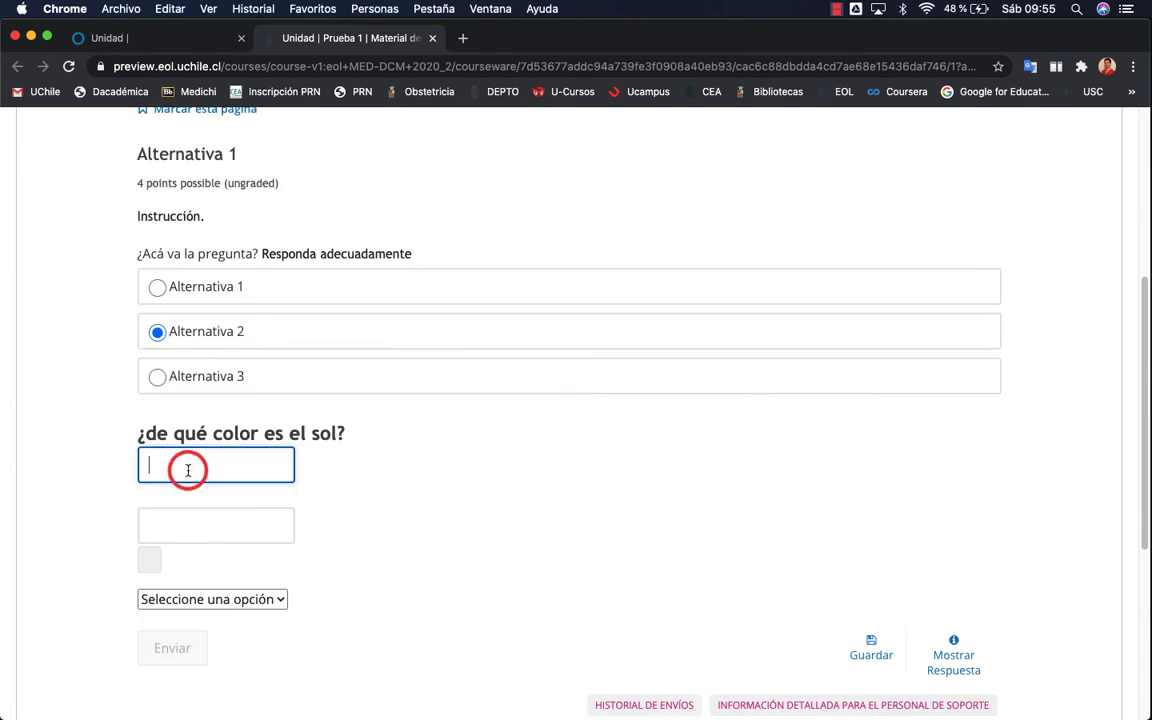
pyautogui.write('amarillo')
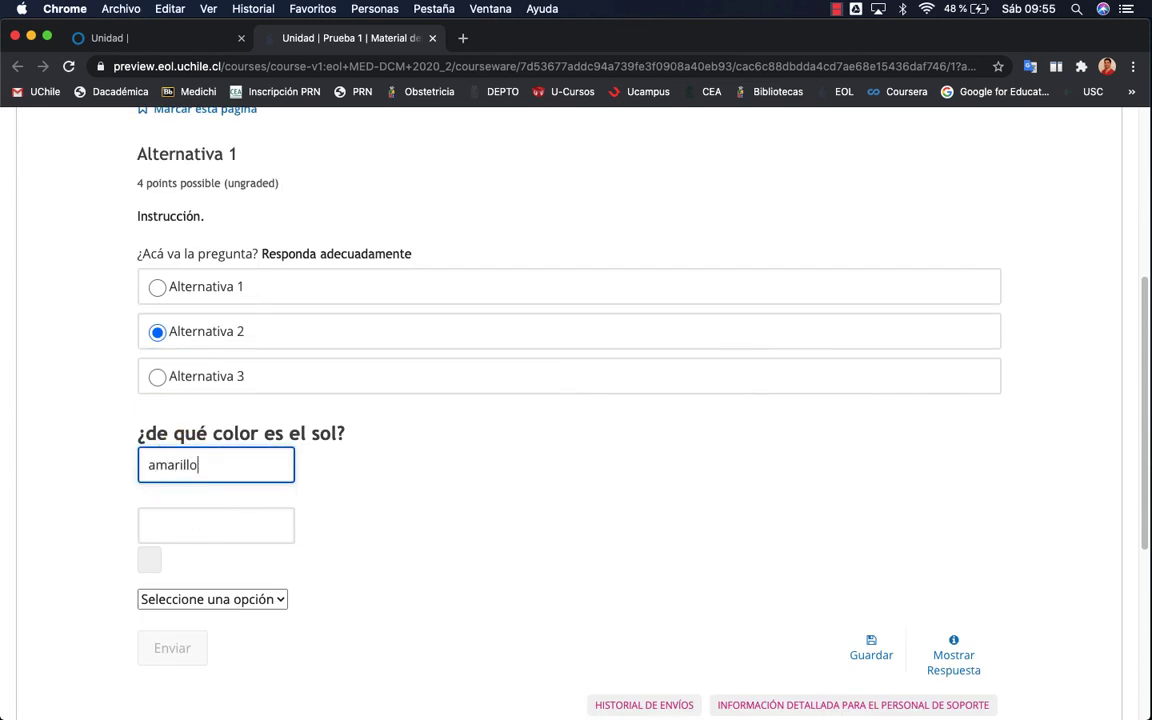
pyautogui.scroll(-1, 190, 522)
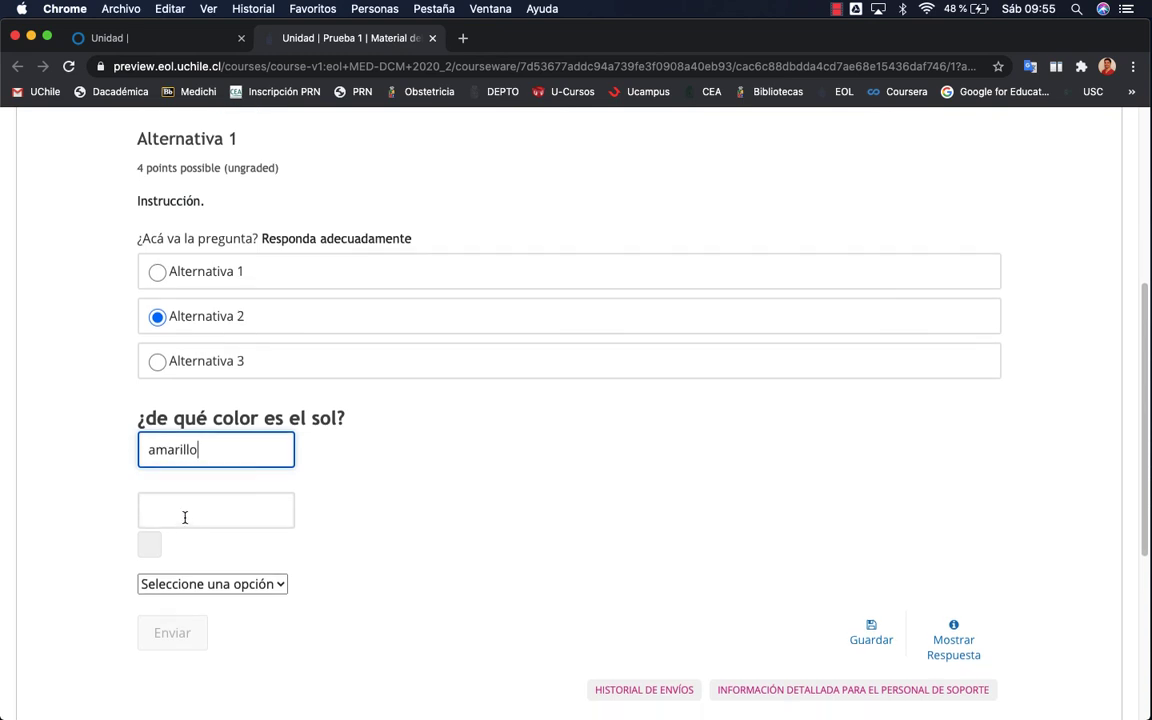
pyautogui.click(160, 512)
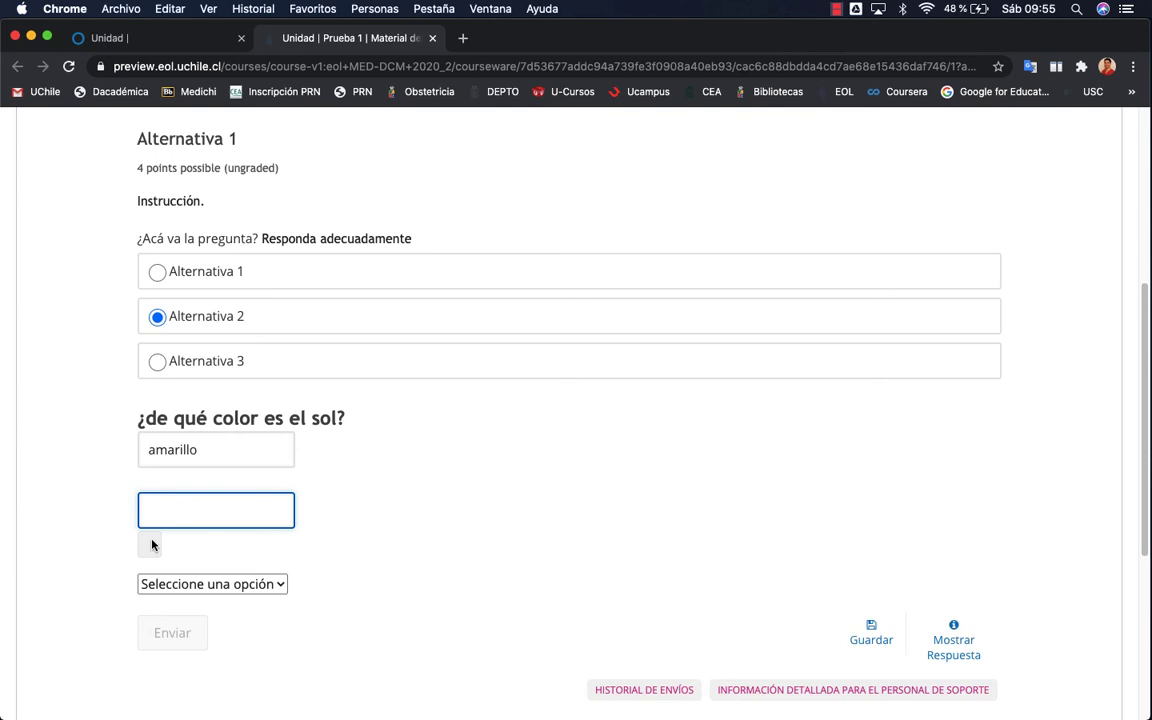
pyautogui.write('3')
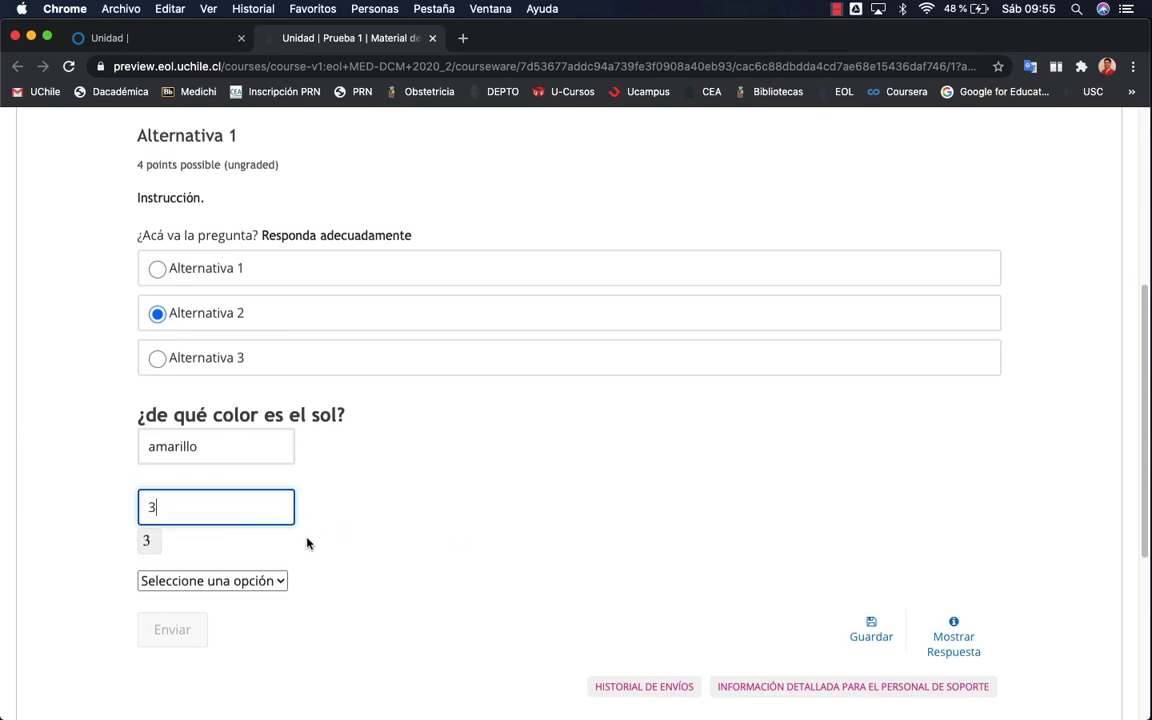
# - Choose rojo as the answer to the problem's dropdown question
pyautogui.scroll(-1, 300, 543)
pyautogui.click(190, 531)
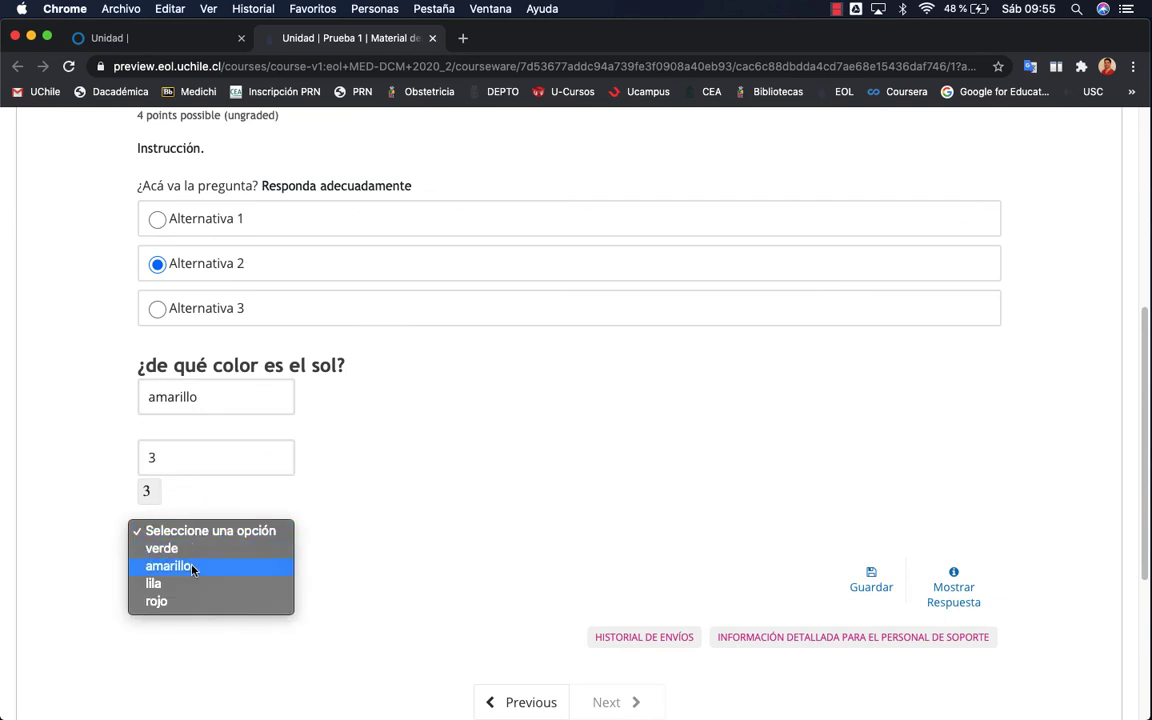
pyautogui.click(192, 601)
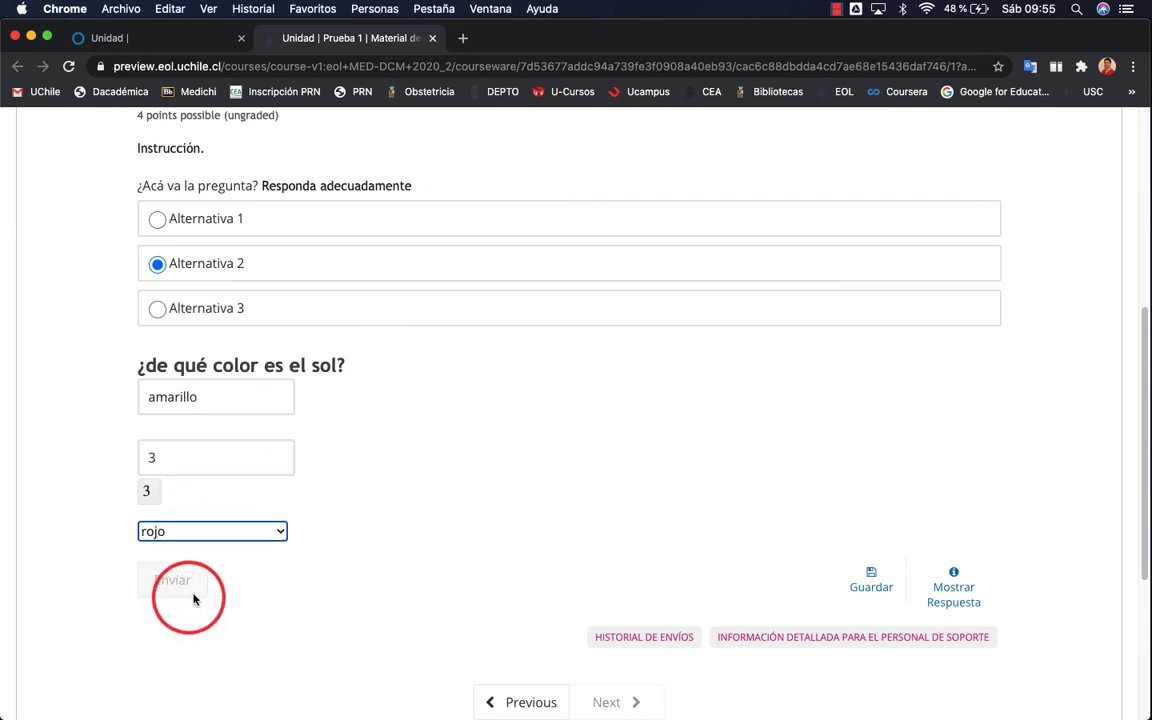
pyautogui.click(334, 571)
# - Check the filled-in answers, try to submit them, and save them in the preview
pyautogui.scroll(2, 337, 566)
pyautogui.scroll(2, 337, 566)
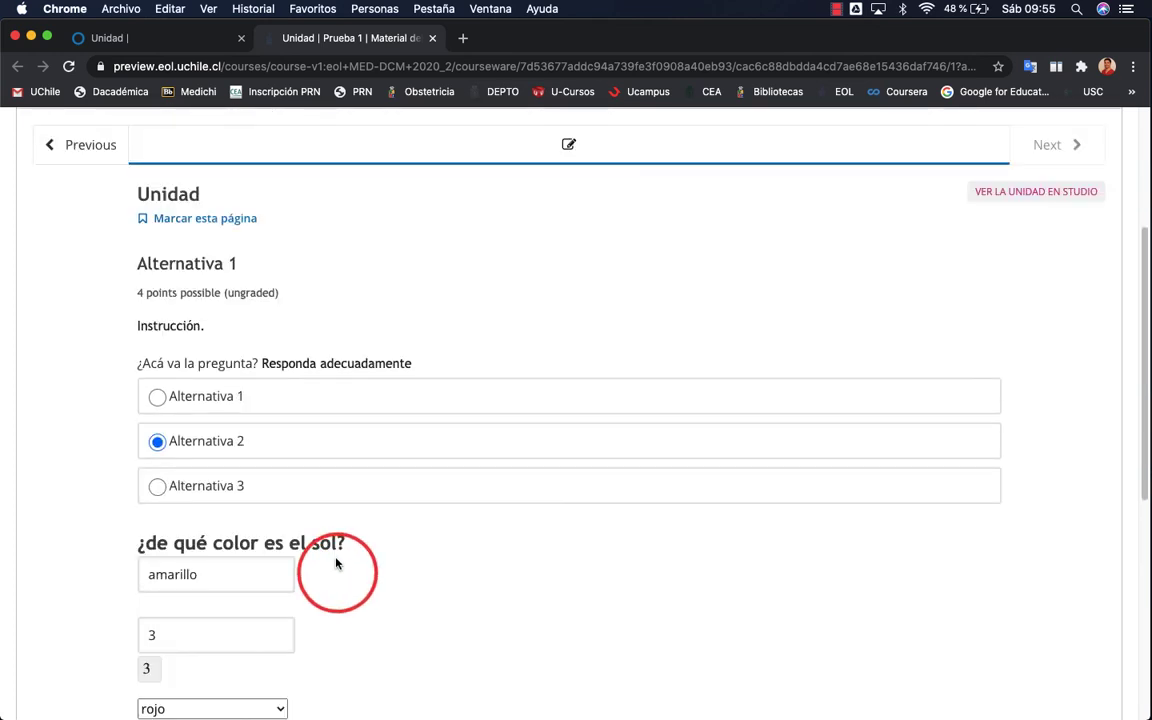
pyautogui.scroll(-5, 338, 563)
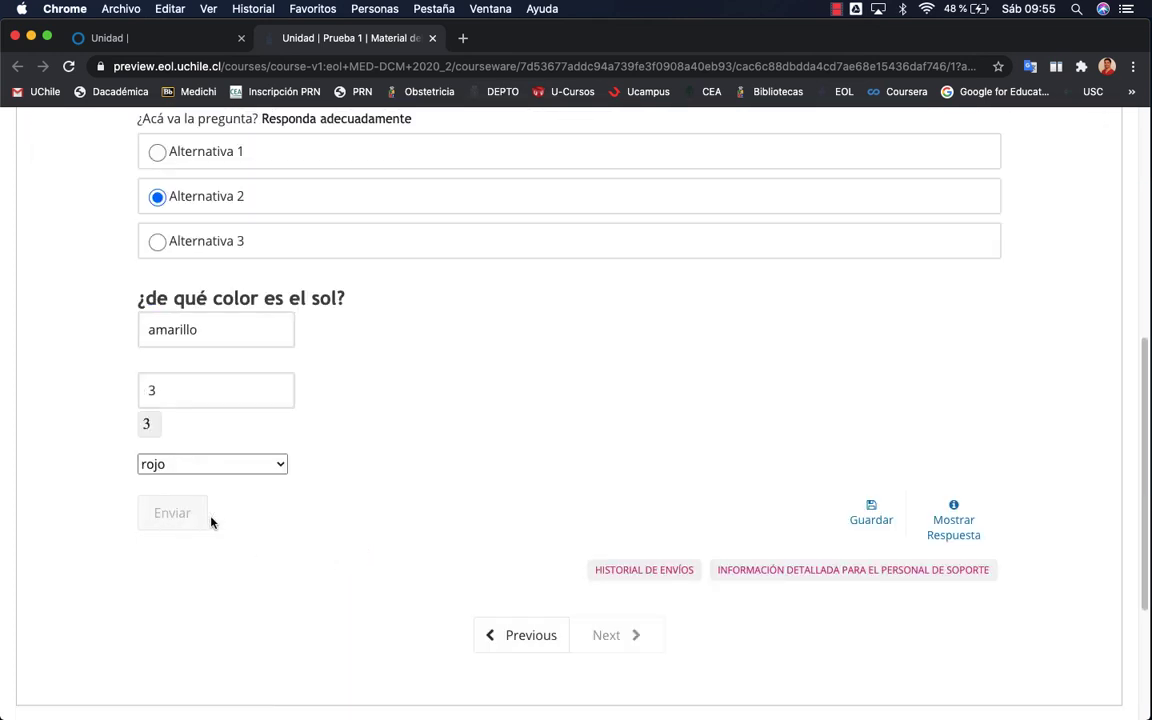
pyautogui.click(172, 510)
pyautogui.click(874, 519)
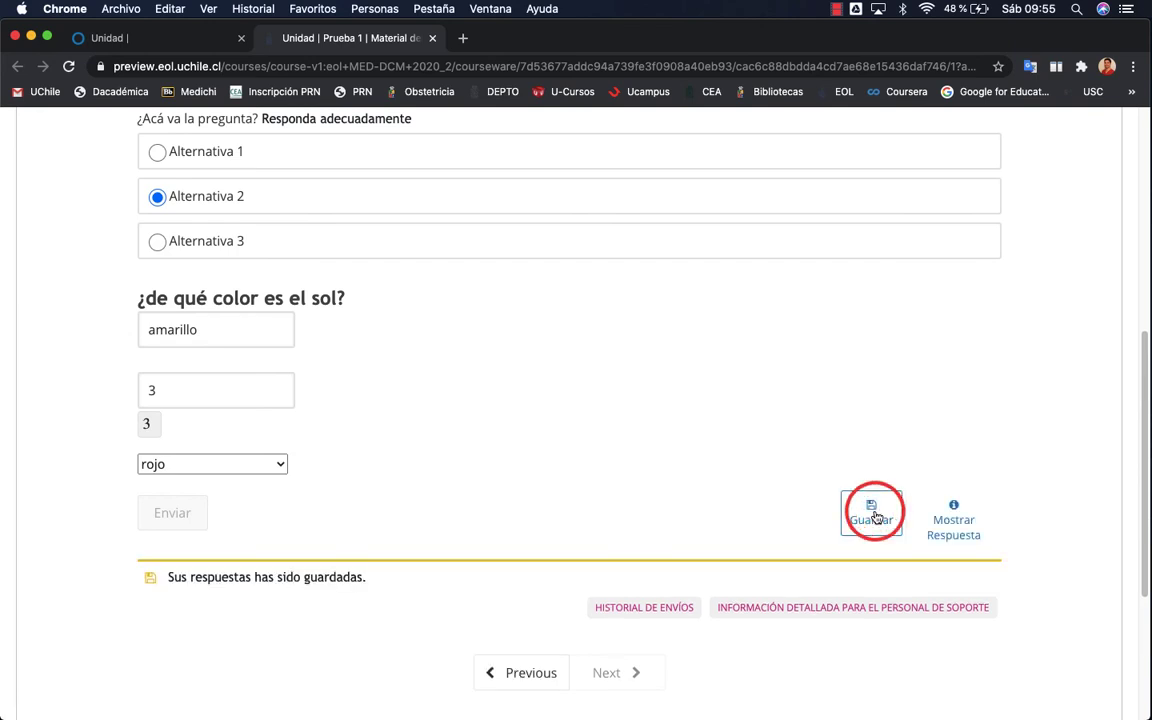
# - Reveal the problem's answers in the preview and review the correct answer for each question and the explanation
pyautogui.scroll(5, 329, 502)
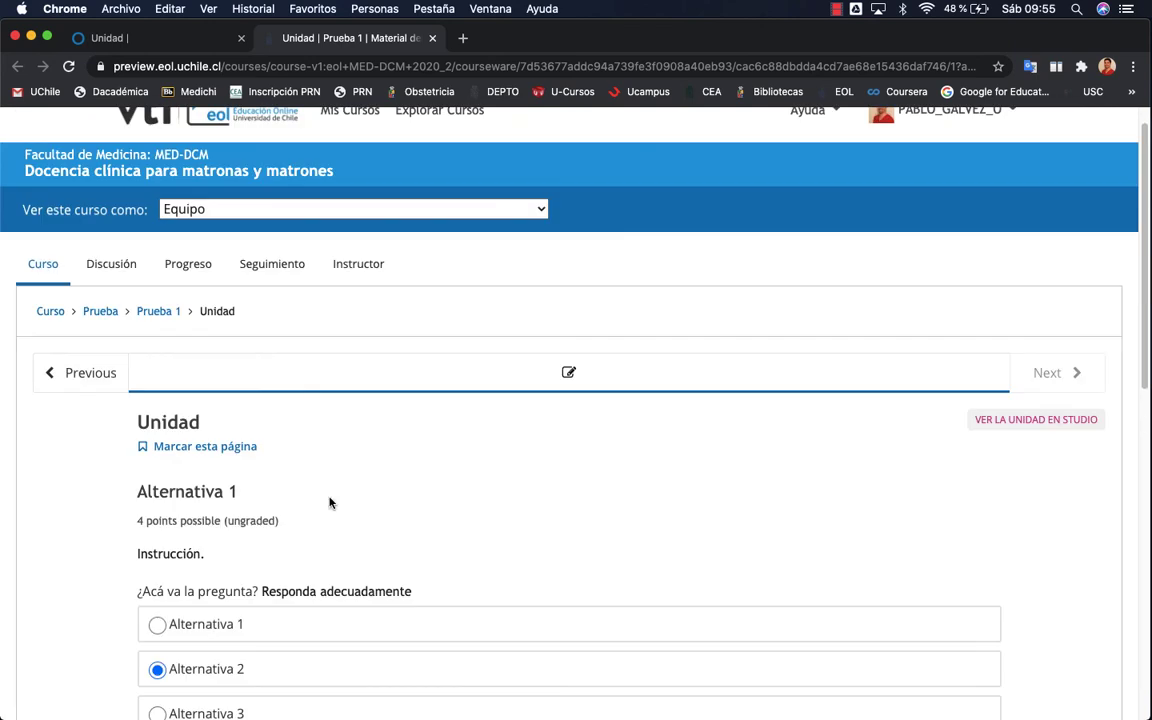
pyautogui.scroll(-4, 329, 502)
pyautogui.scroll(-1, 329, 502)
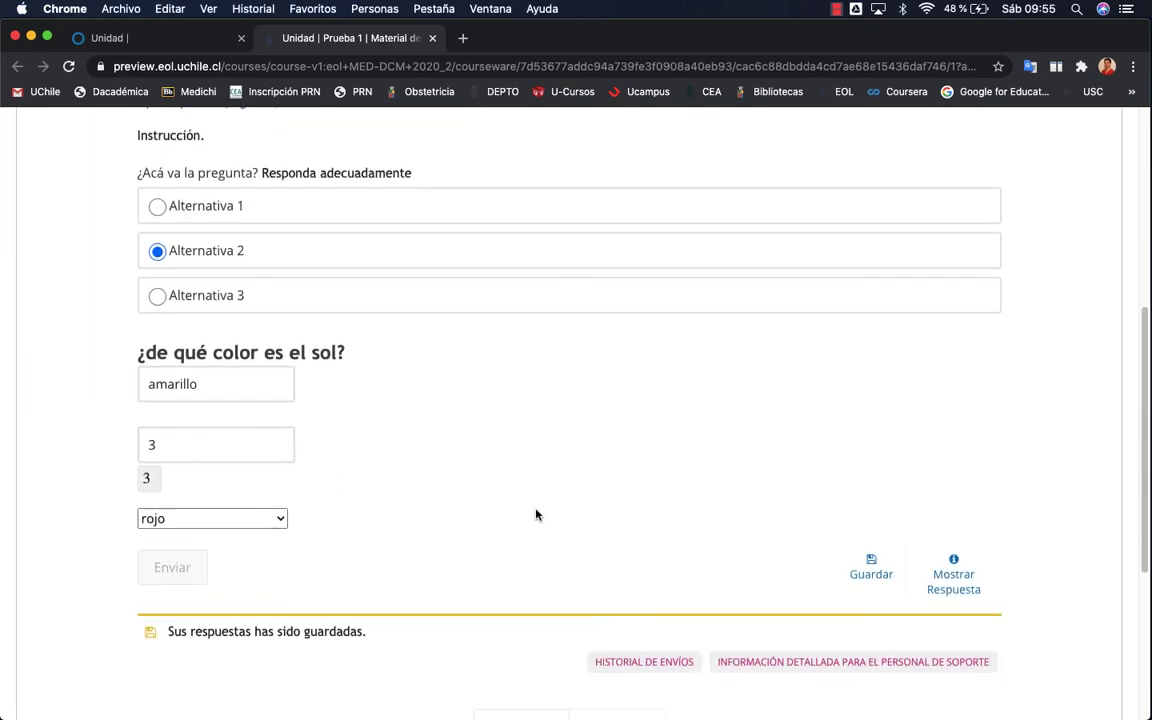
pyautogui.scroll(-1, 600, 528)
pyautogui.click(950, 556)
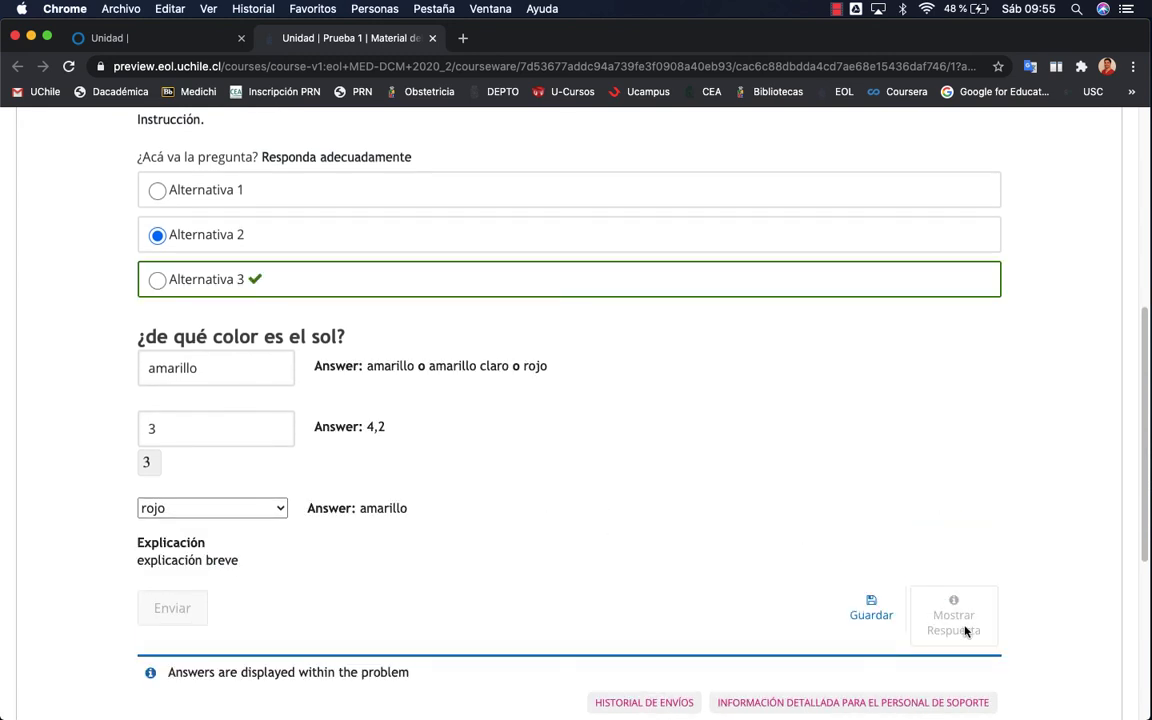
pyautogui.scroll(2, 602, 535)
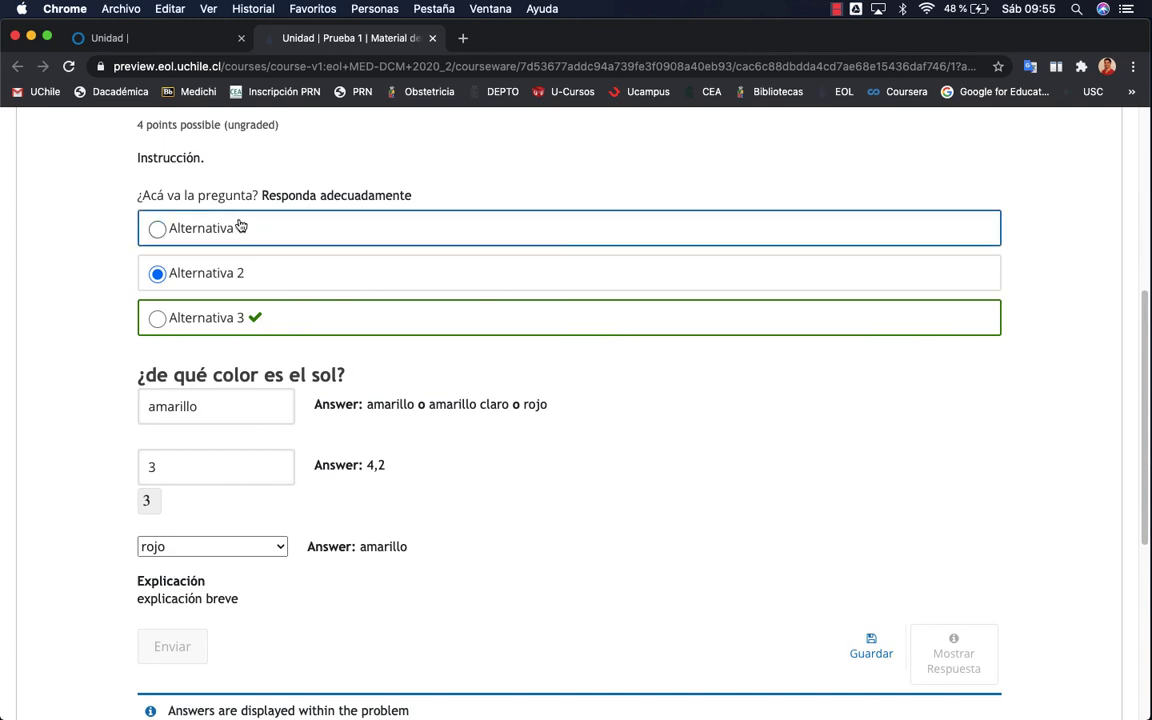
pyautogui.scroll(-1, 221, 330)
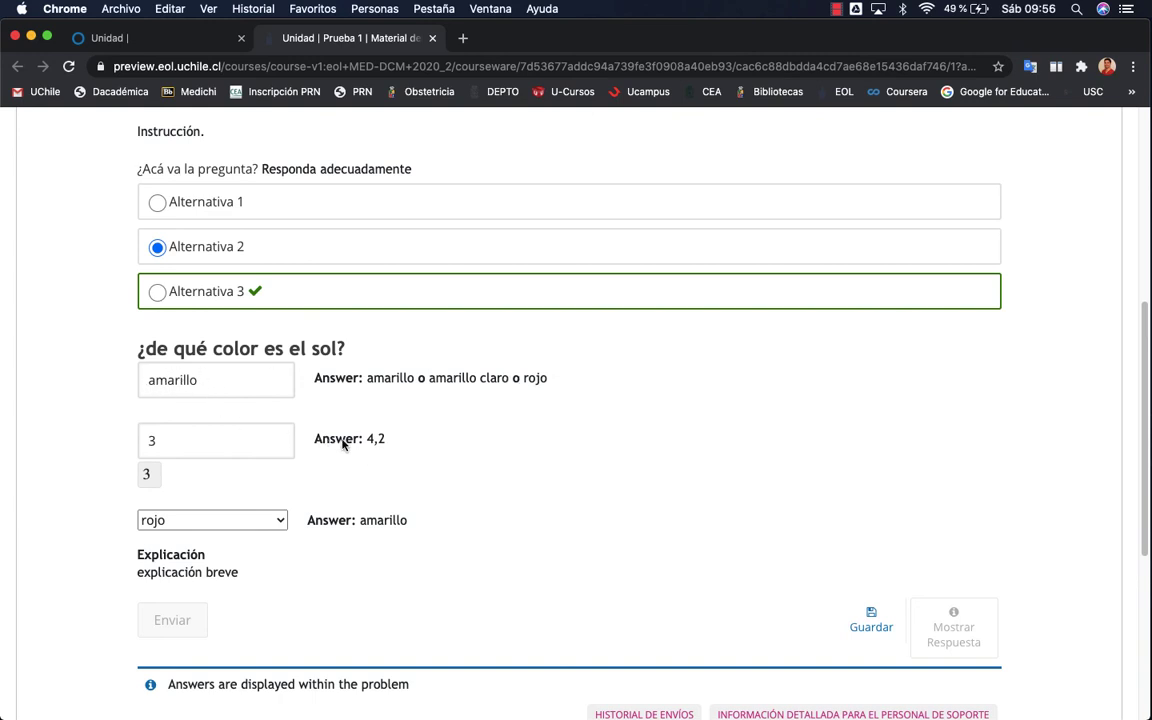
pyautogui.scroll(-1, 247, 478)
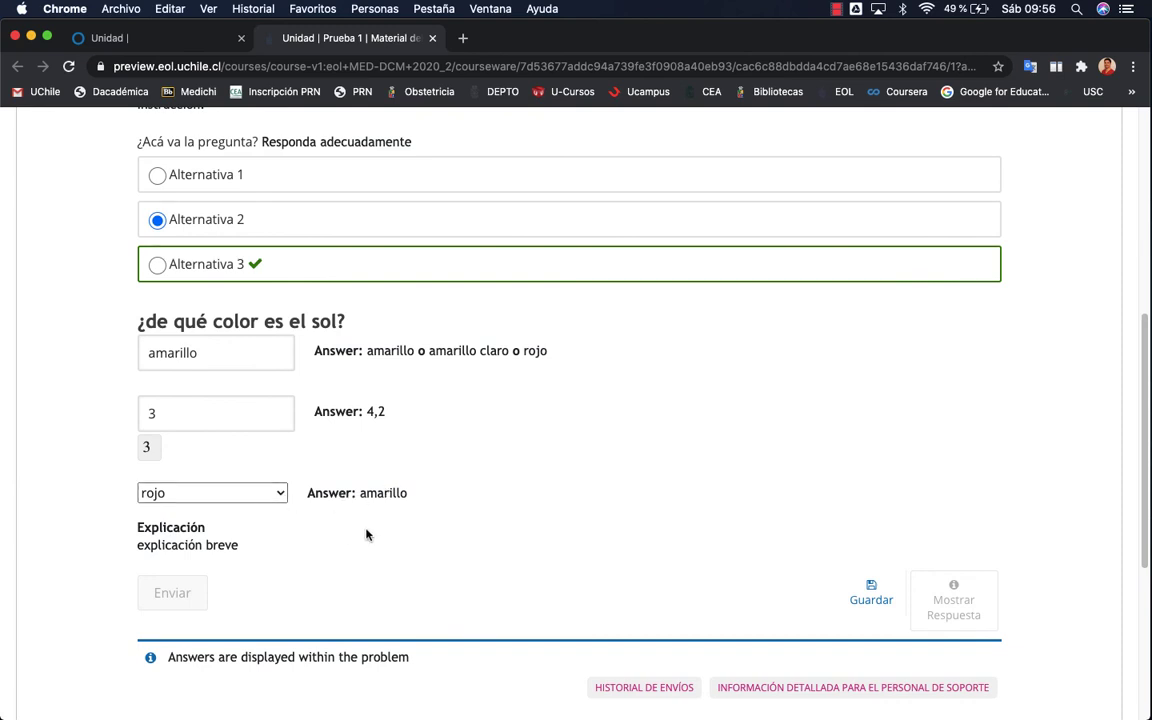
pyautogui.scroll(-2, 366, 535)
pyautogui.scroll(-2, 410, 490)
pyautogui.scroll(5, 410, 490)
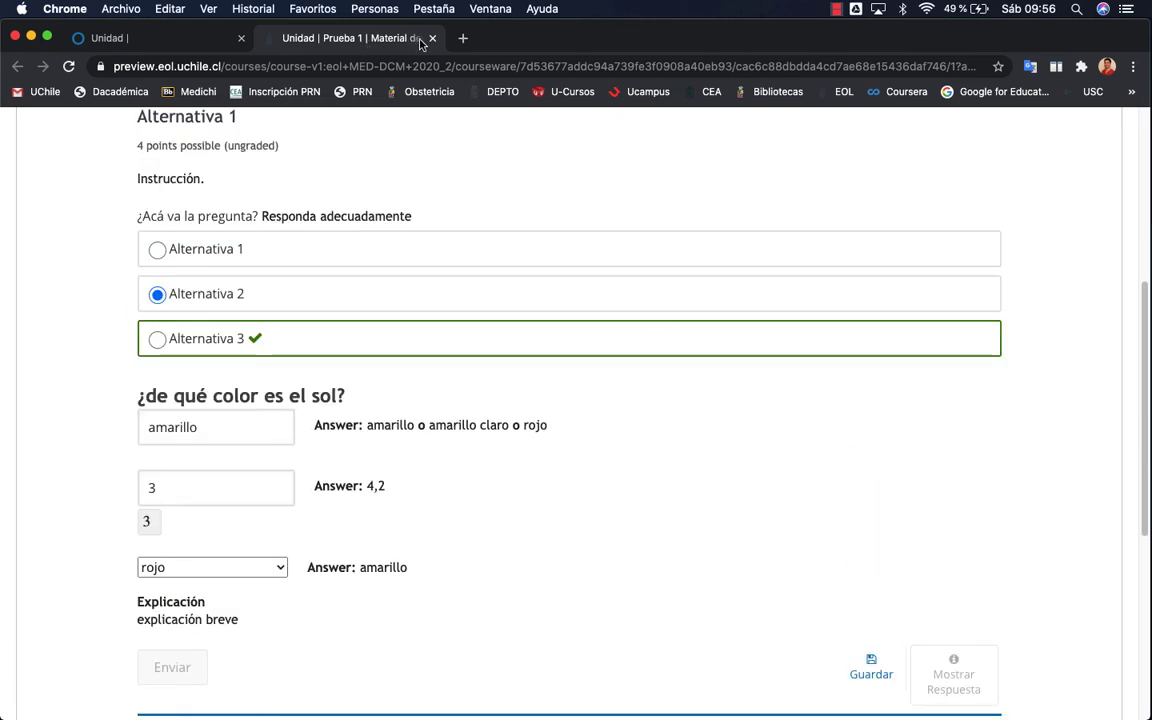
# - Return to the unit in Studio, check its content and publish the unit
pyautogui.click(175, 38)
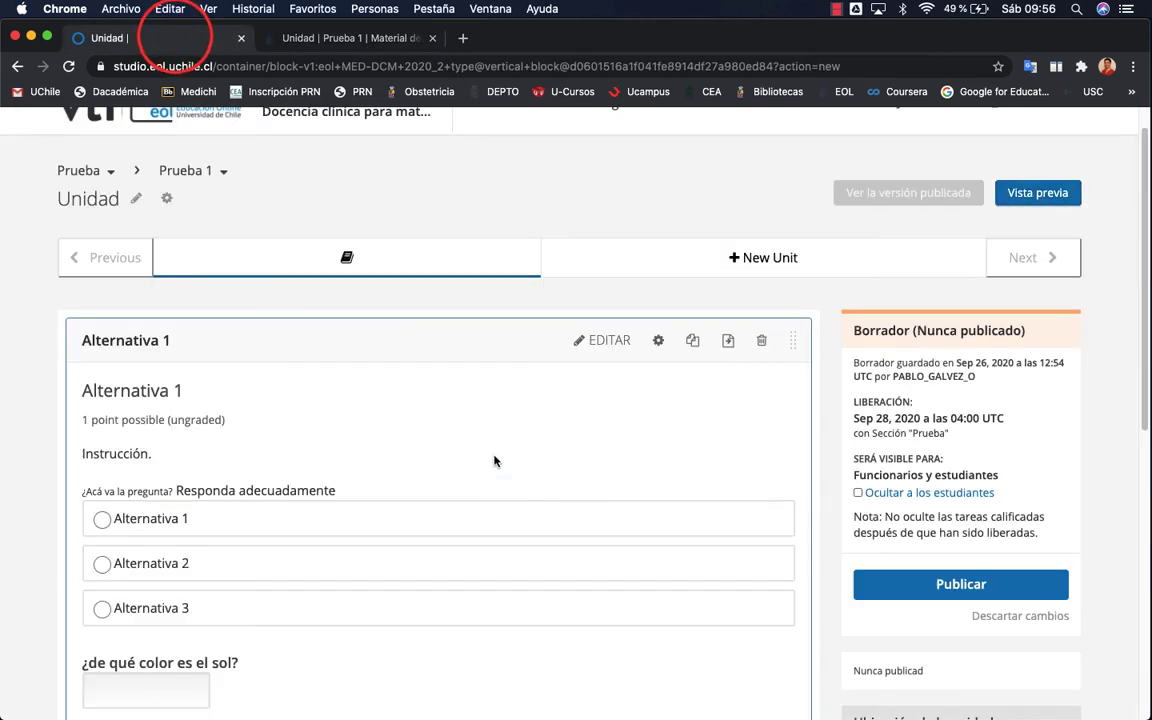
pyautogui.scroll(-2, 496, 463)
pyautogui.scroll(-5, 490, 475)
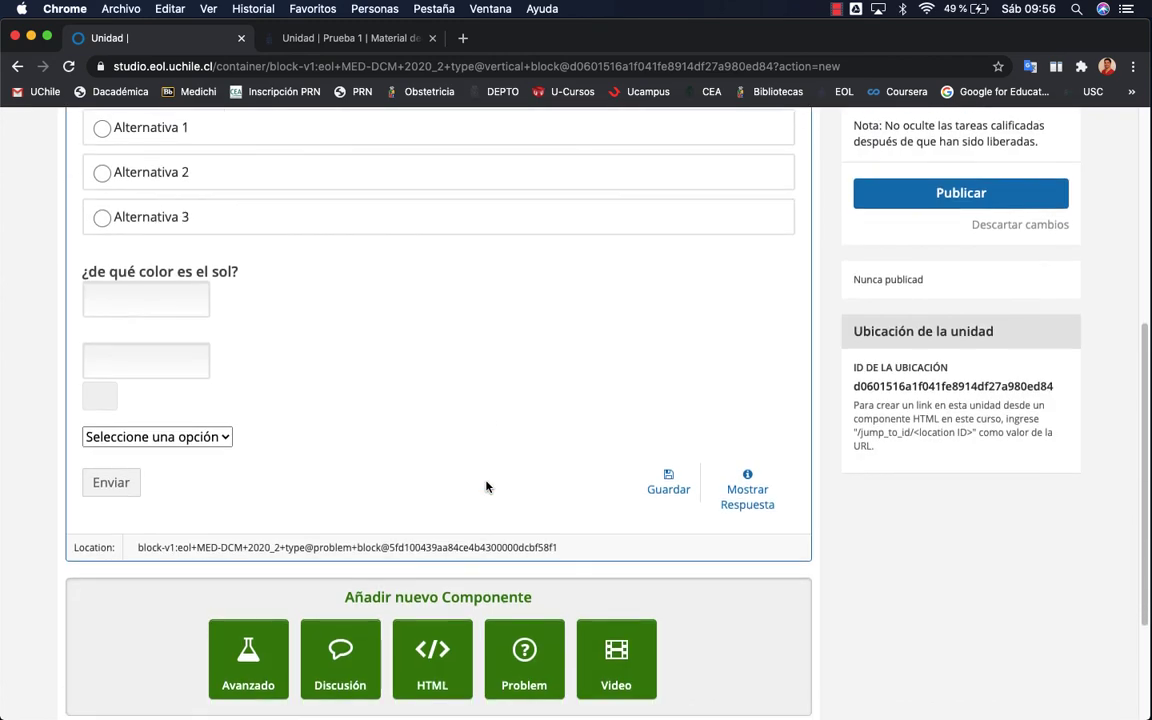
pyautogui.scroll(2, 486, 487)
pyautogui.scroll(3, 487, 485)
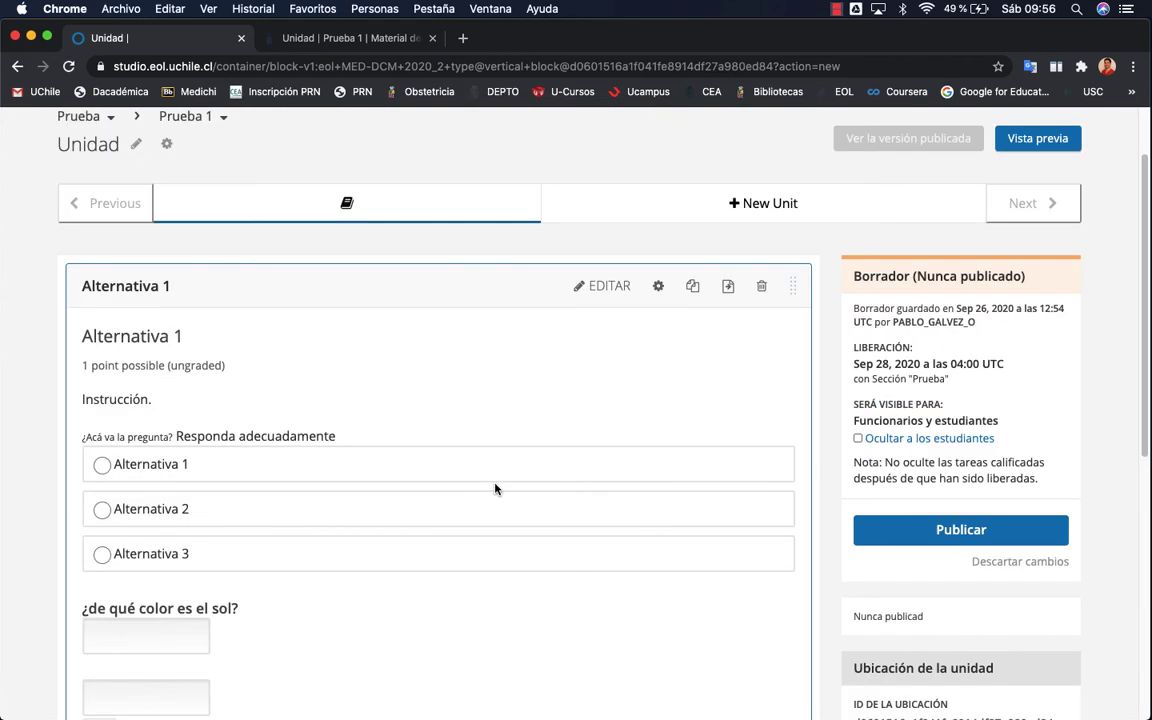
pyautogui.click(929, 532)
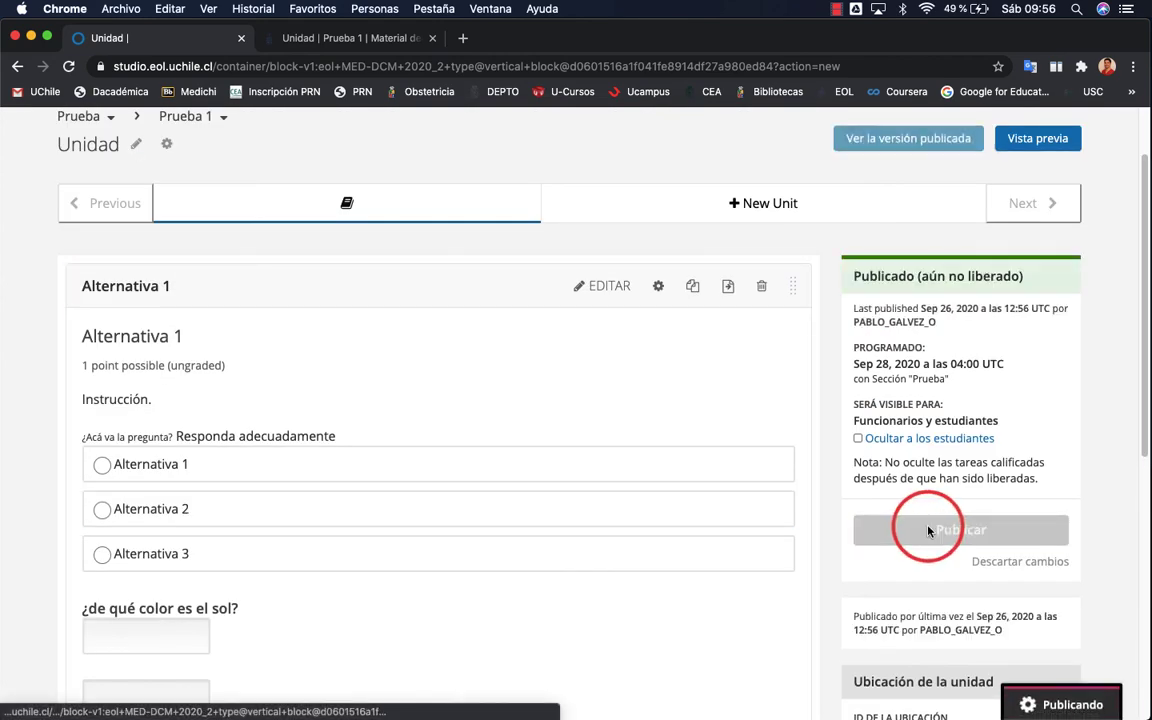
pyautogui.scroll(1, 841, 517)
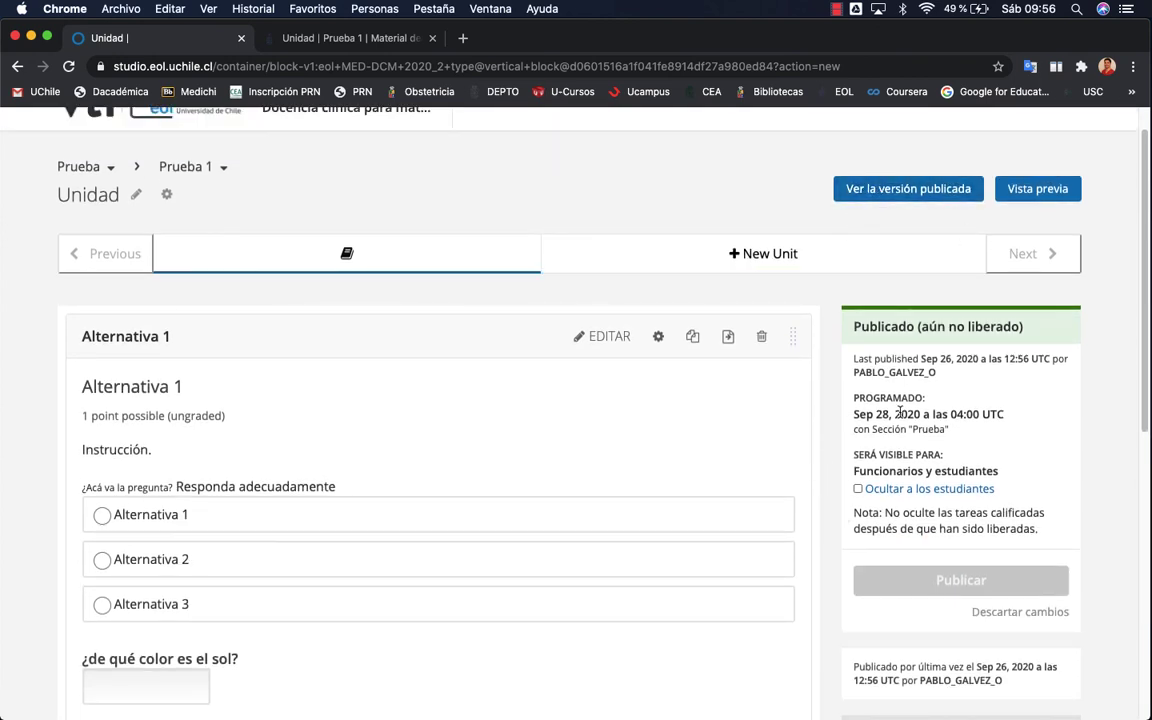
pyautogui.scroll(-1, 808, 487)
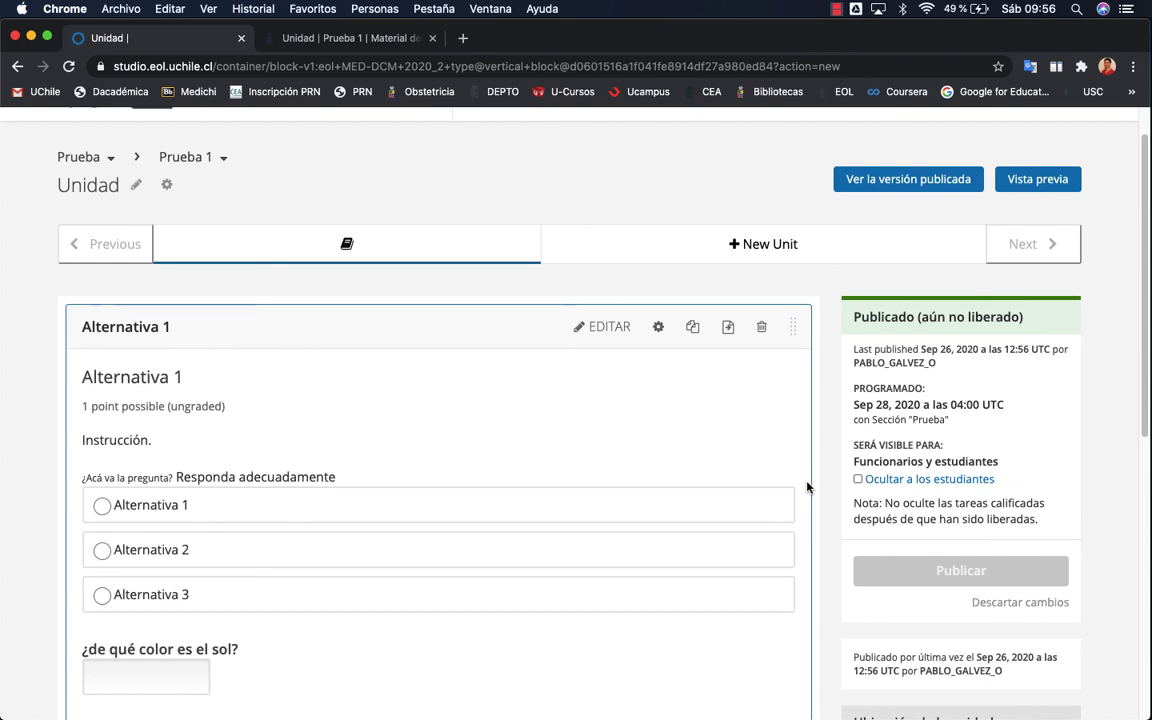